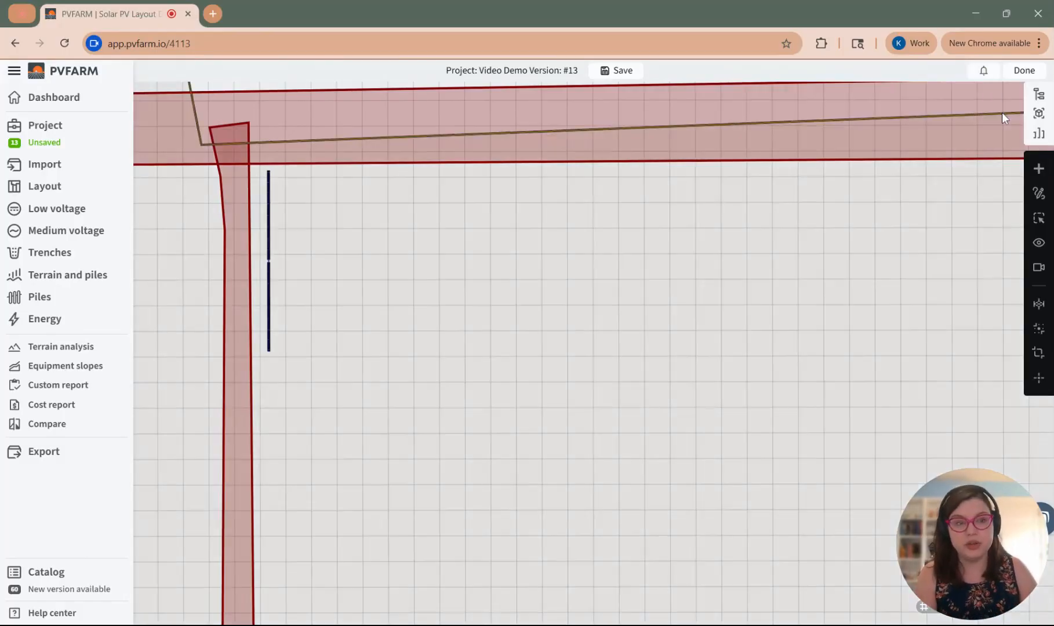
Start an array of the solar tracker beside the vertical setback strip, measured relative to its bounding box
left_click(1049, 173)
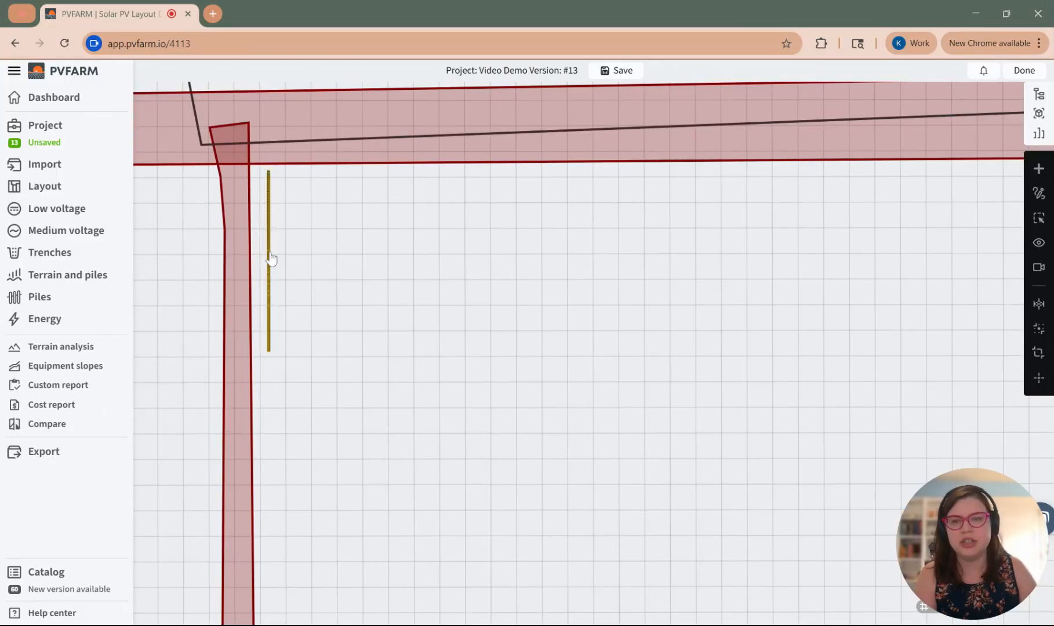
left_click(271, 259)
scroll(284, 344, "up", 5)
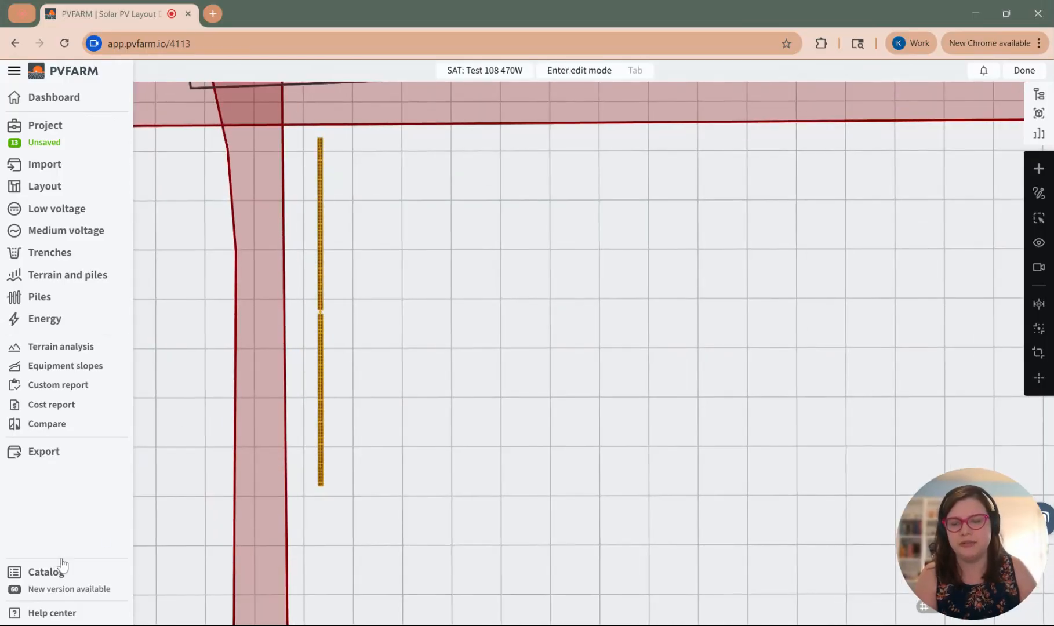
mouse_move(1038, 169)
left_click(847, 378)
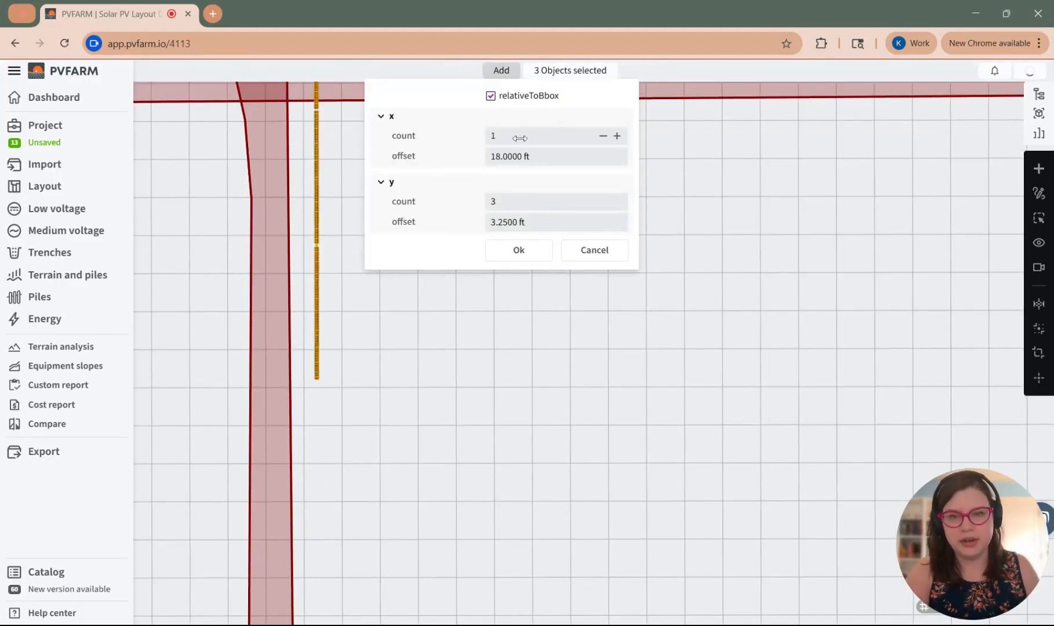
left_click(492, 96)
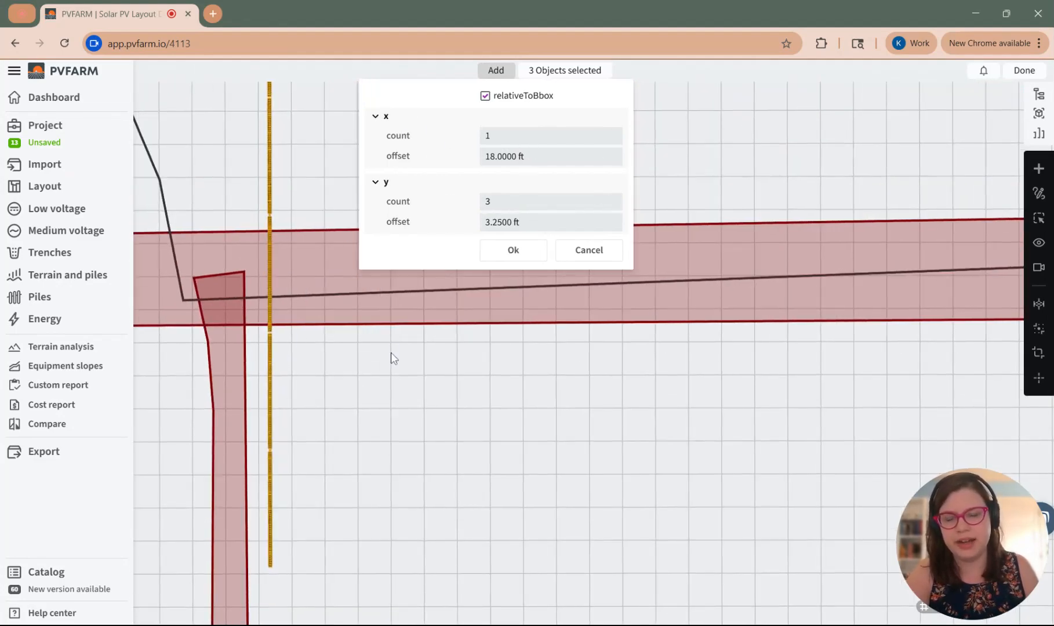
Set the array's y offset to -3.25 ft so the copies run downward from the original tracker
scroll(304, 383, "down", 4)
scroll(285, 292, "up", 2)
middle_click_drag(285, 293, 293, 377)
middle_click_drag(295, 149, 290, 304)
scroll(295, 203, "down", 2)
middle_click_drag(316, 455, 313, 198)
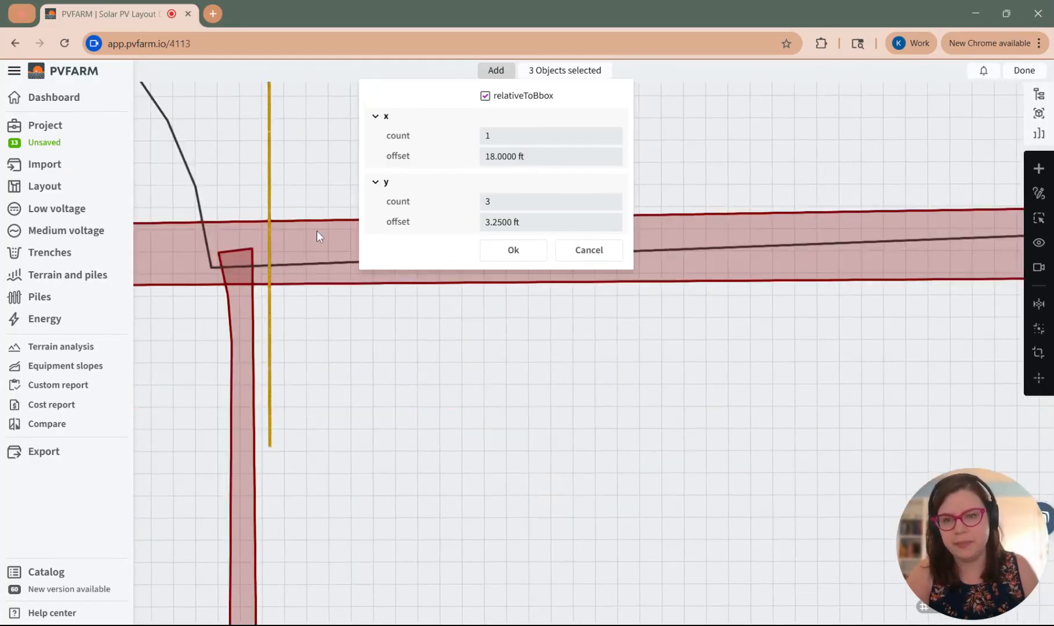
scroll(315, 266, "up", 2)
left_click(528, 221)
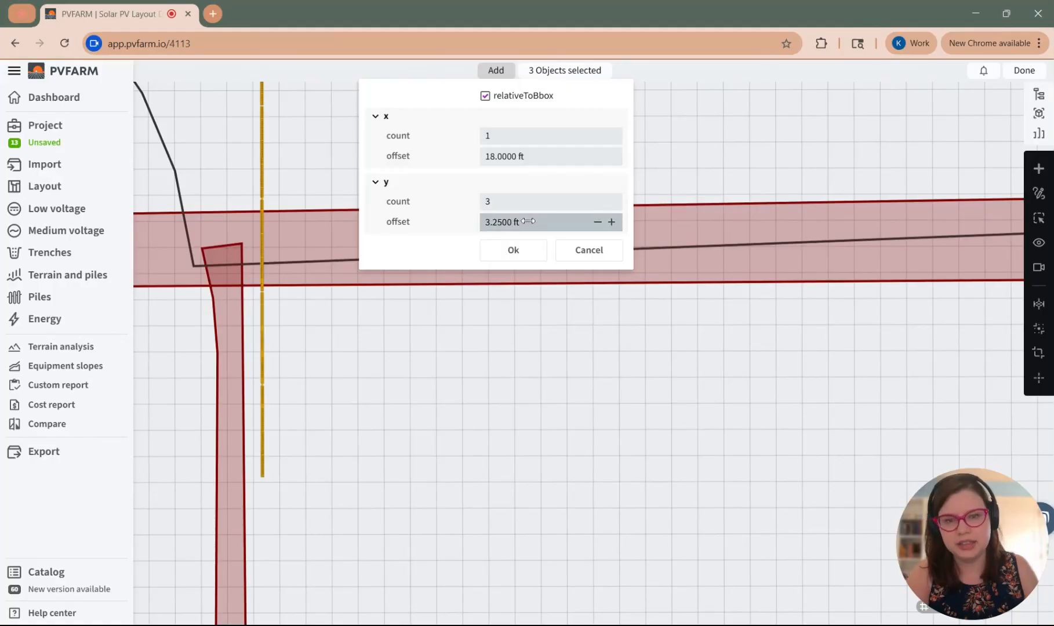
left_click(529, 226)
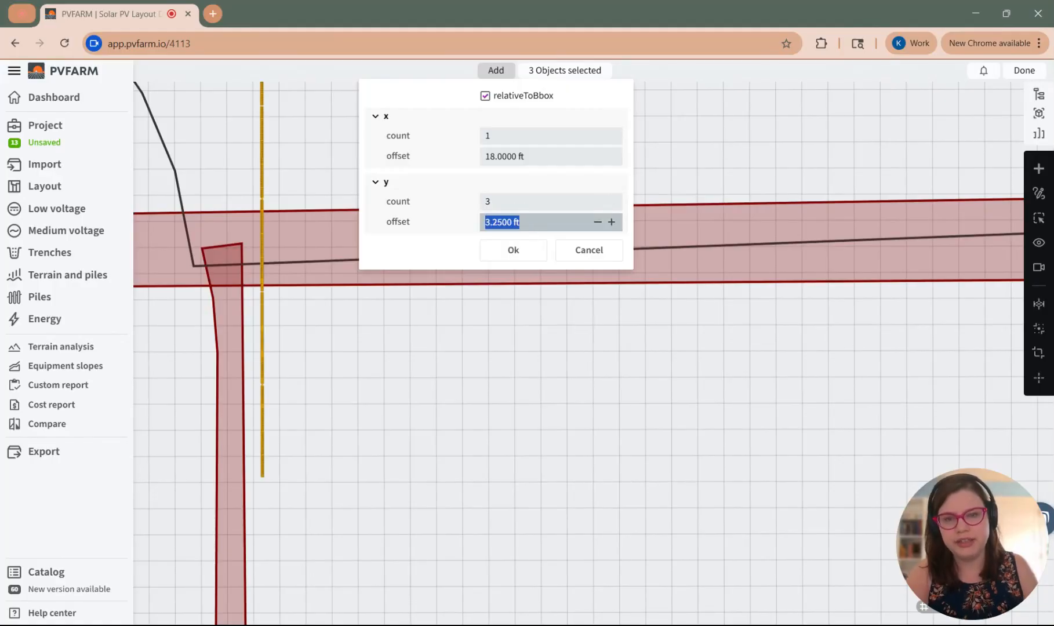
left_click(486, 222)
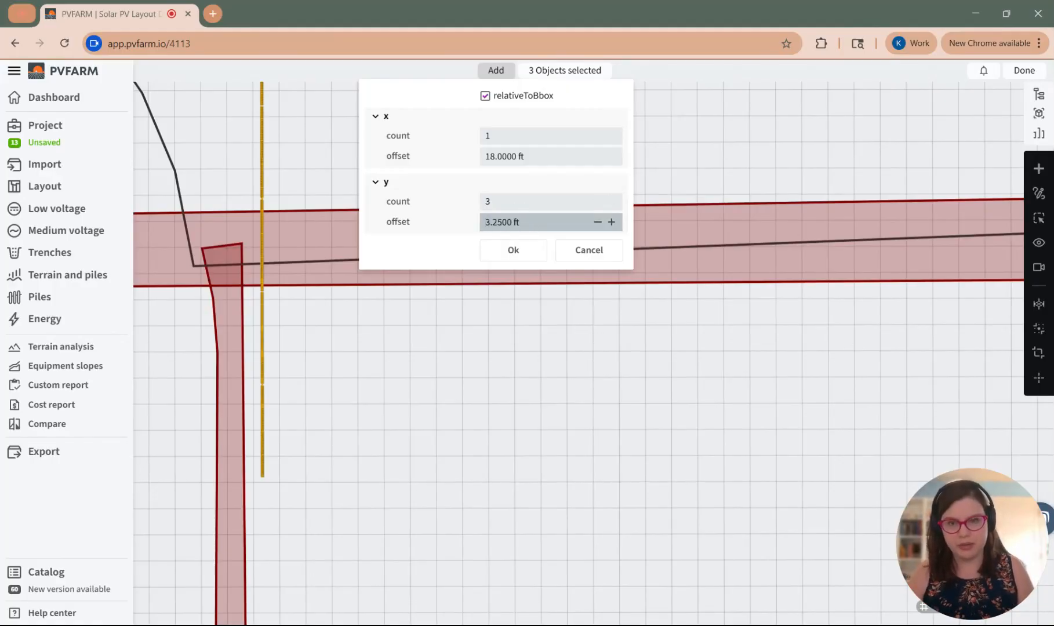
type("-")
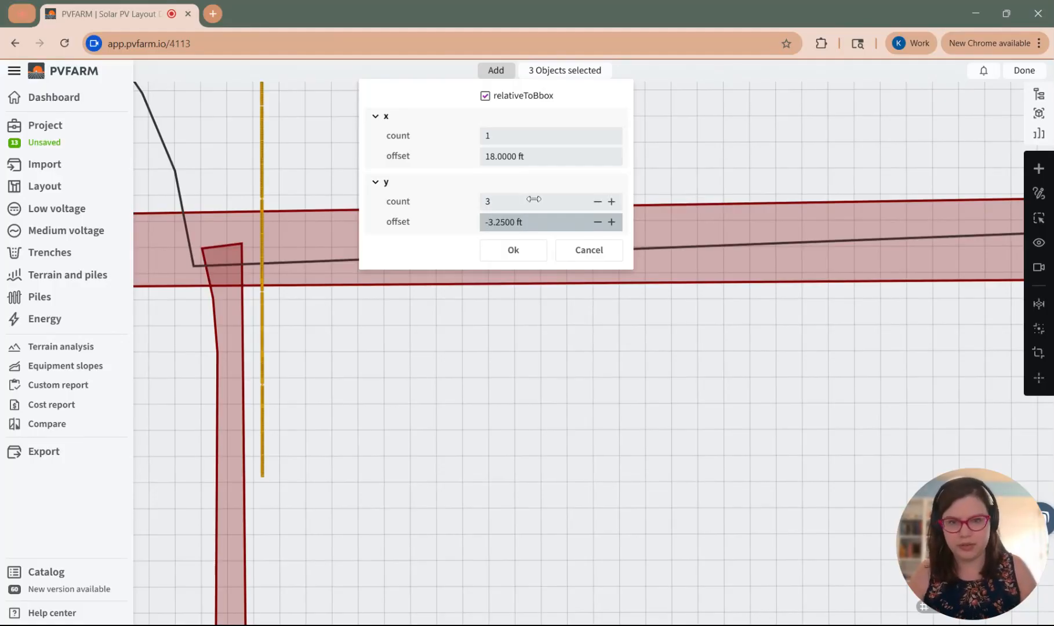
left_click(534, 199)
scroll(308, 372, "up", 5)
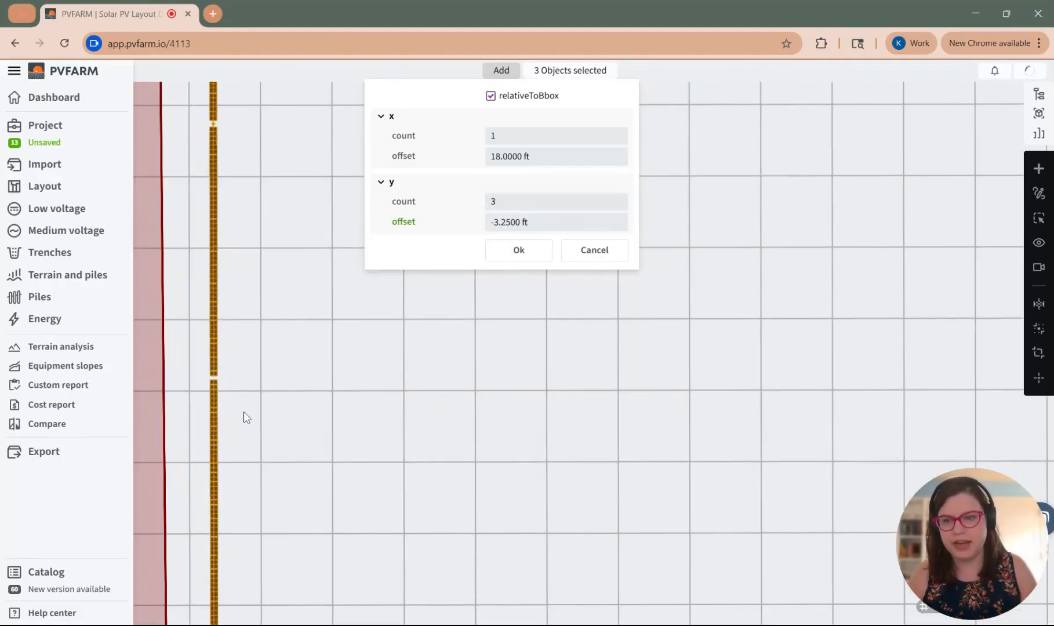
scroll(255, 365, "down", 7)
scroll(249, 383, "up", 3)
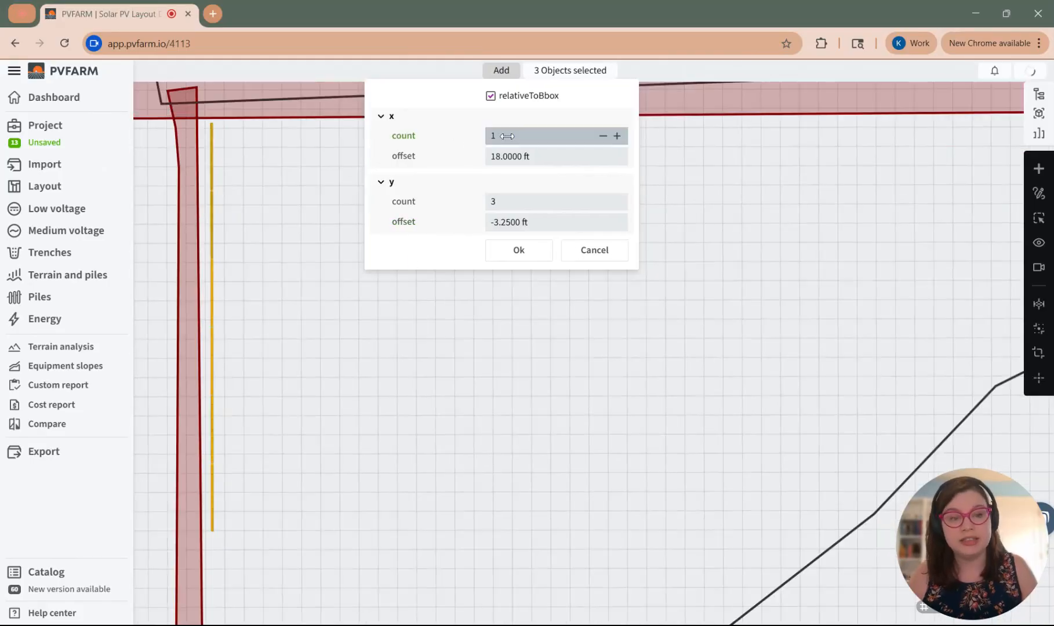
Set the array's x count to 15 columns
left_click_drag(508, 136, 610, 146)
scroll(202, 139, "up", 3)
scroll(211, 135, "up", 3)
middle_click_drag(213, 134, 224, 316)
scroll(226, 324, "down", 2)
scroll(217, 387, "up", 3)
middle_click_drag(215, 391, 191, 568)
scroll(194, 567, "down", 3)
middle_click_drag(315, 507, 305, 362)
scroll(320, 357, "down", 1)
scroll(362, 311, "down", 2)
Reduce the array's y count to 2
left_click_drag(522, 196, 515, 195)
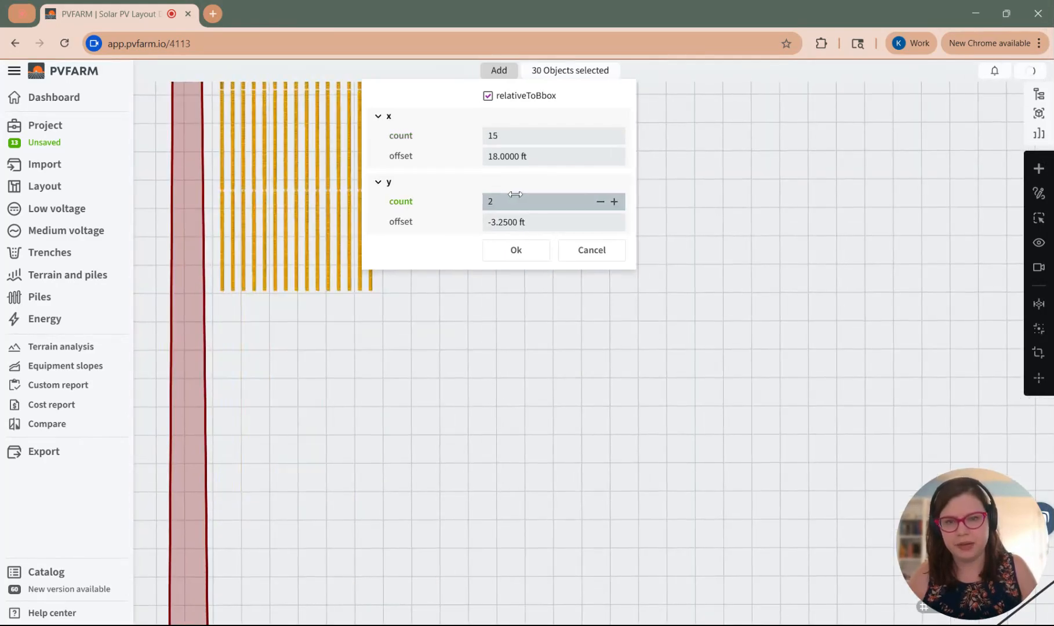
middle_click_drag(222, 153, 213, 388)
scroll(213, 387, "down", 1)
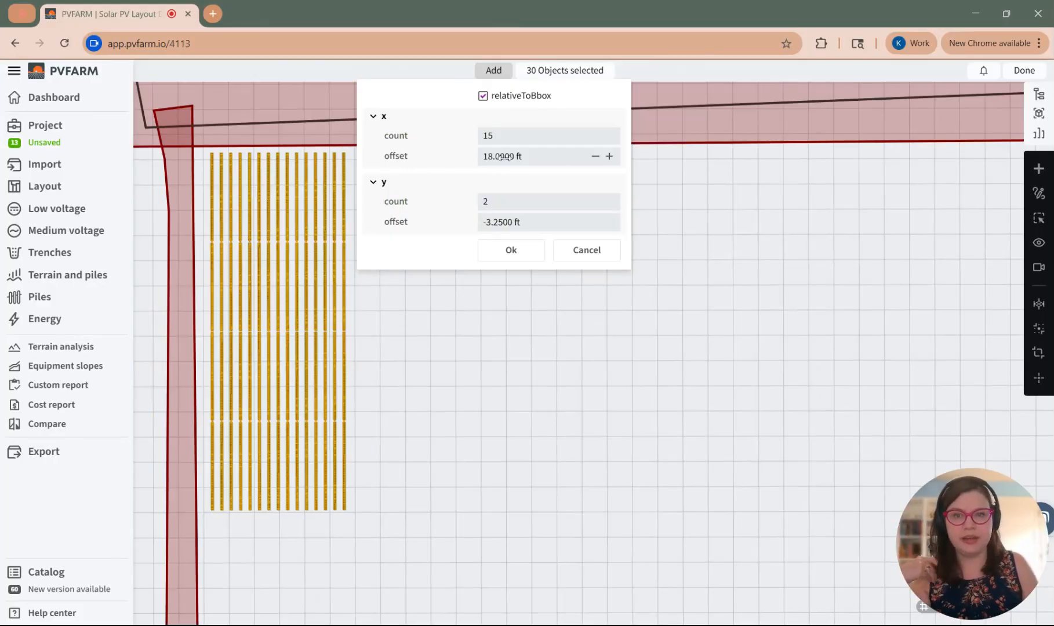
Turn off the relativeToBbox option for the tracker array
scroll(273, 223, "up", 2)
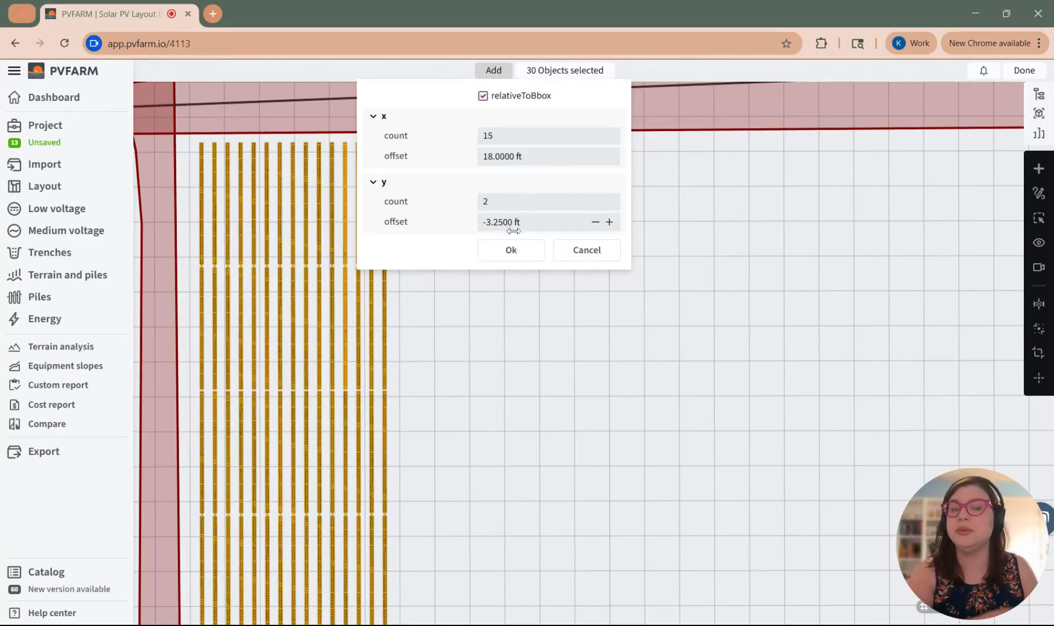
scroll(223, 160, "up", 2)
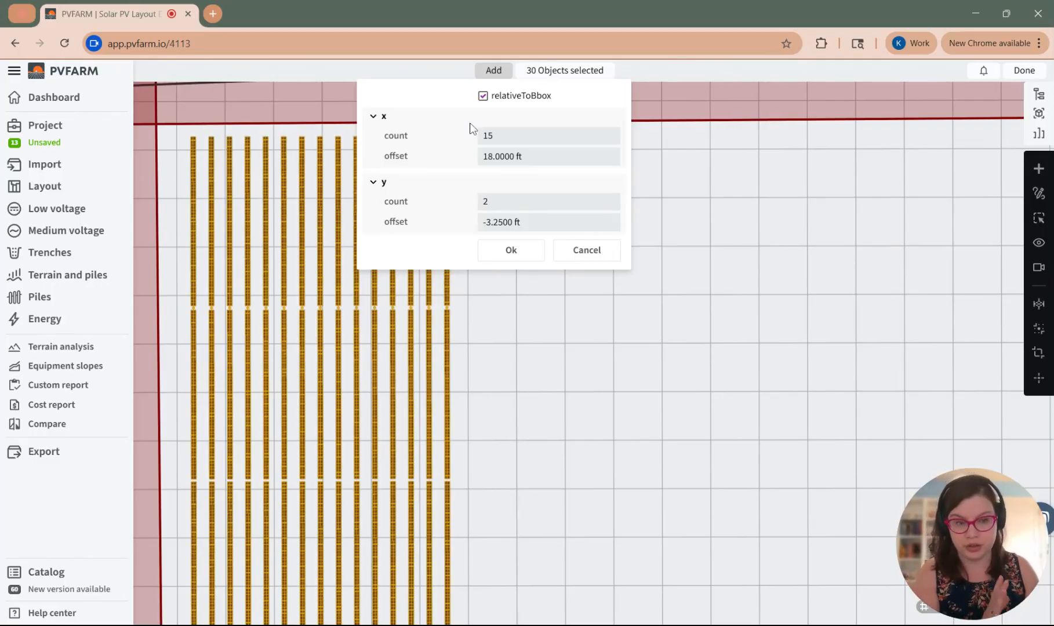
left_click(482, 97)
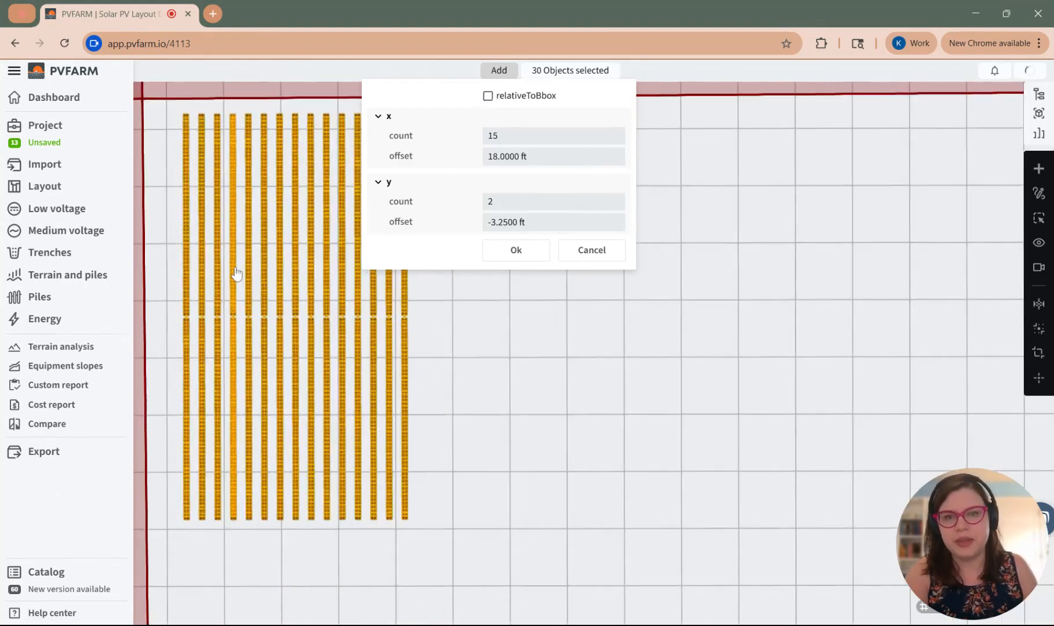
Examine the column spacing and the tracker ends in the array preview without bounding-box offsets
scroll(236, 273, "up", 5)
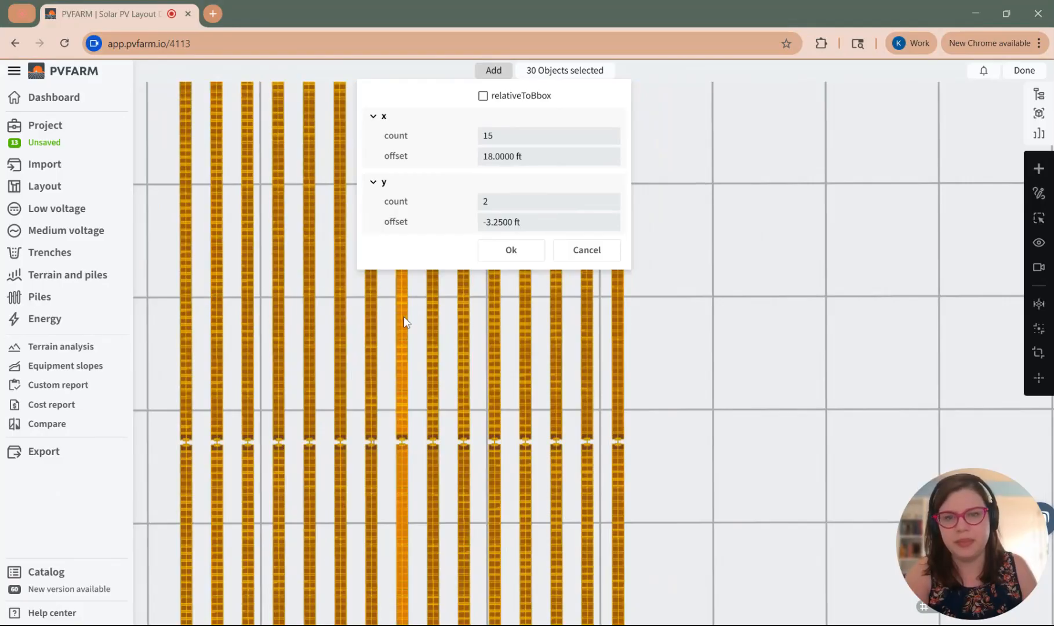
scroll(309, 414, "down", 3)
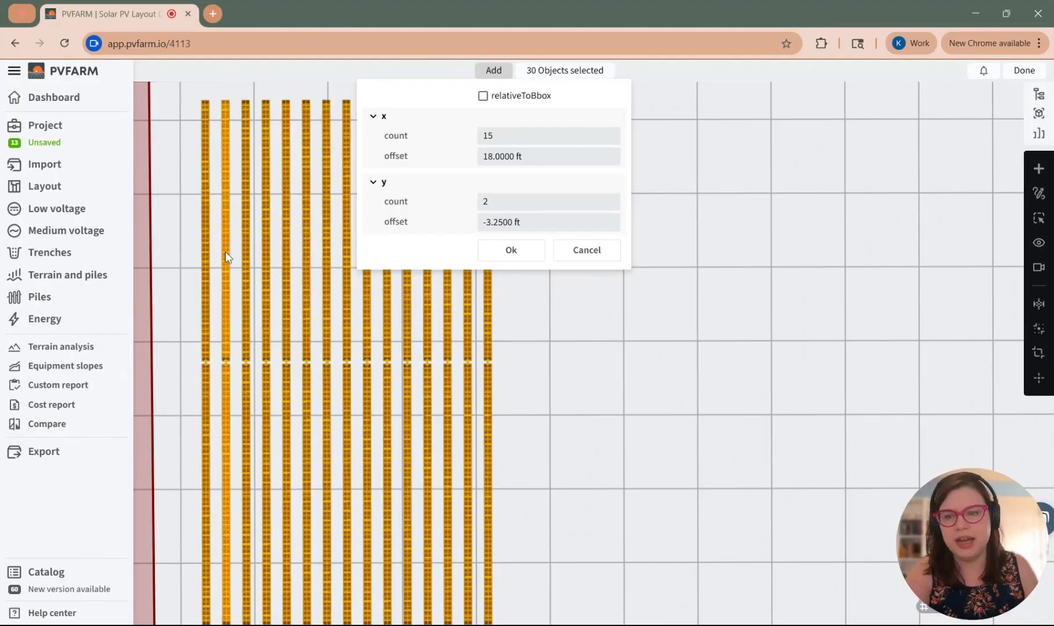
scroll(287, 487, "up", 2)
scroll(287, 487, "down", 2)
middle_click_drag(210, 620, 208, 473)
scroll(209, 479, "up", 5)
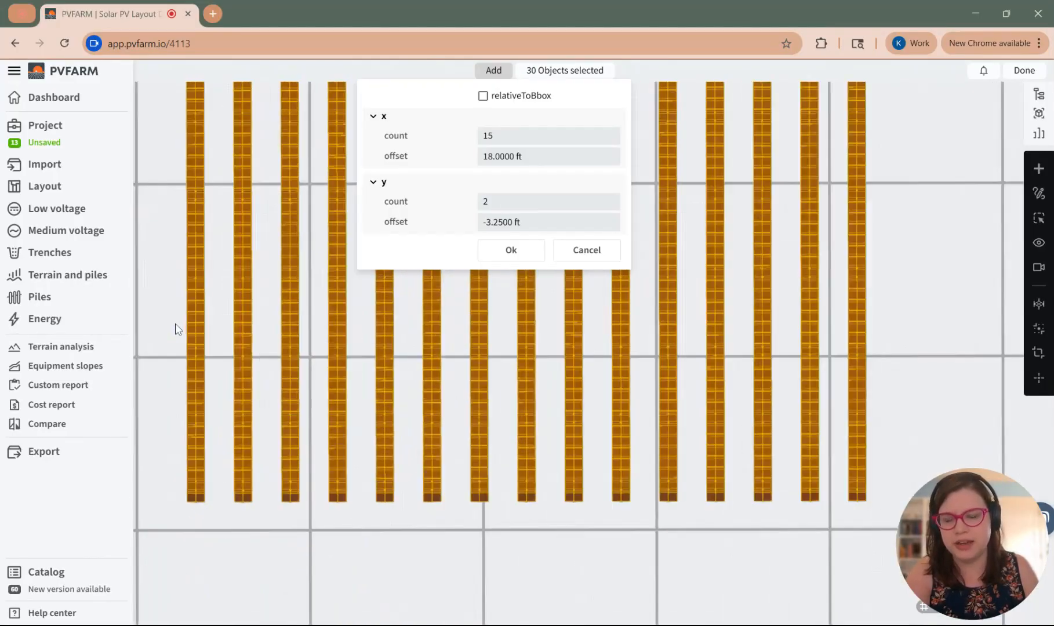
scroll(272, 318, "down", 3)
scroll(342, 358, "up", 2)
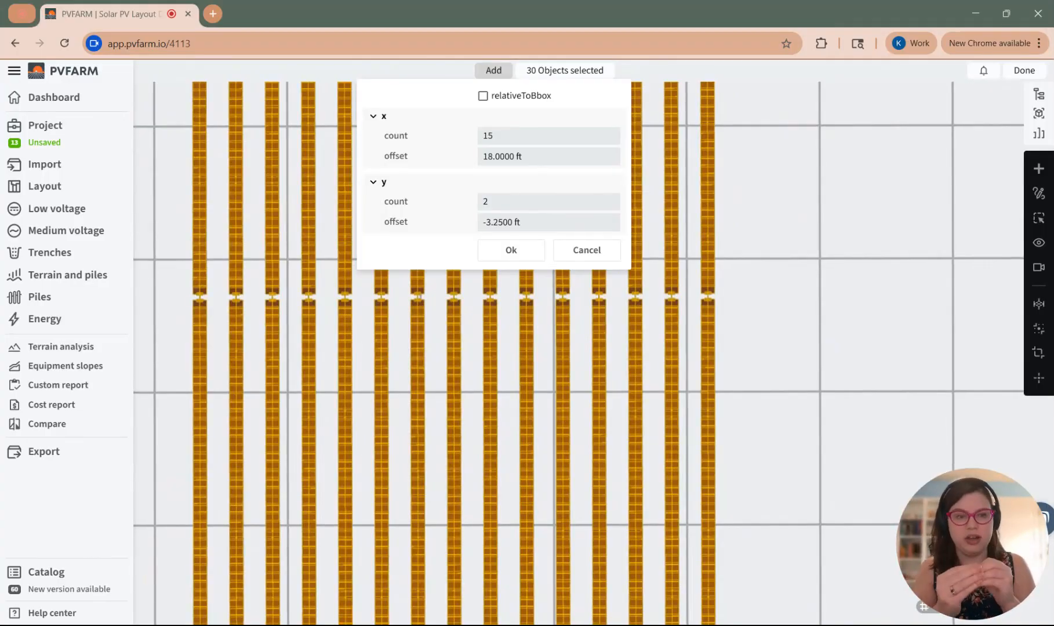
scroll(319, 321, "down", 2)
scroll(229, 296, "up", 6)
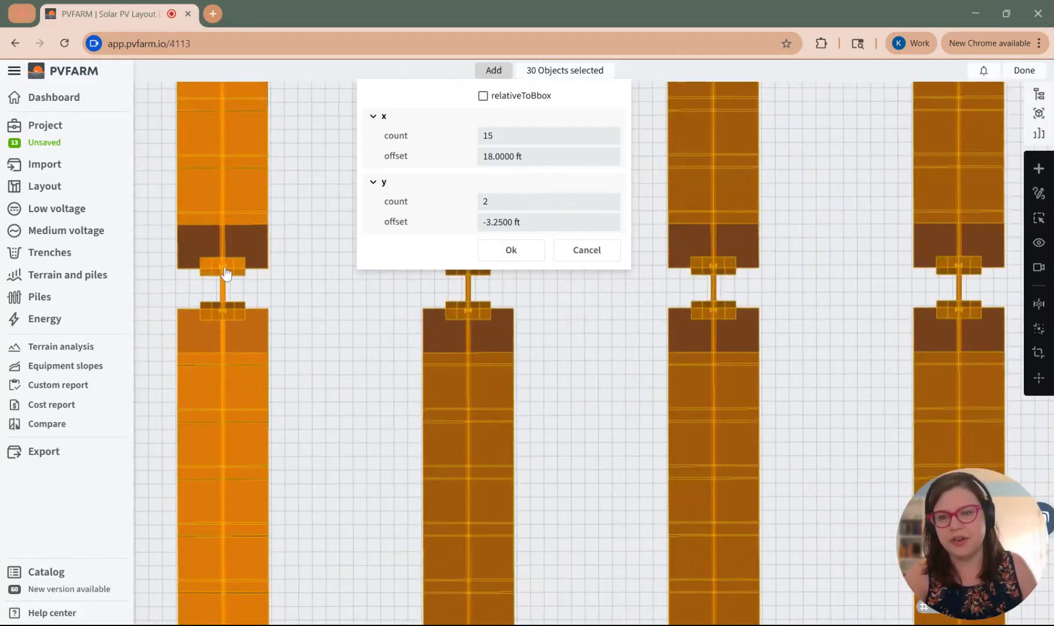
scroll(234, 320, "down", 10)
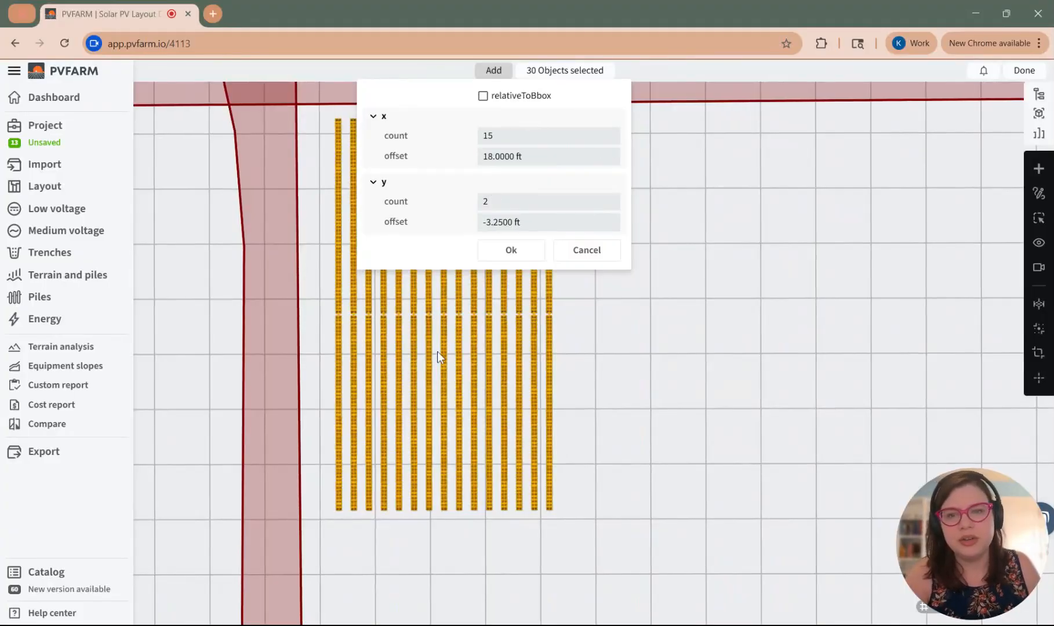
middle_click_drag(437, 349, 425, 354)
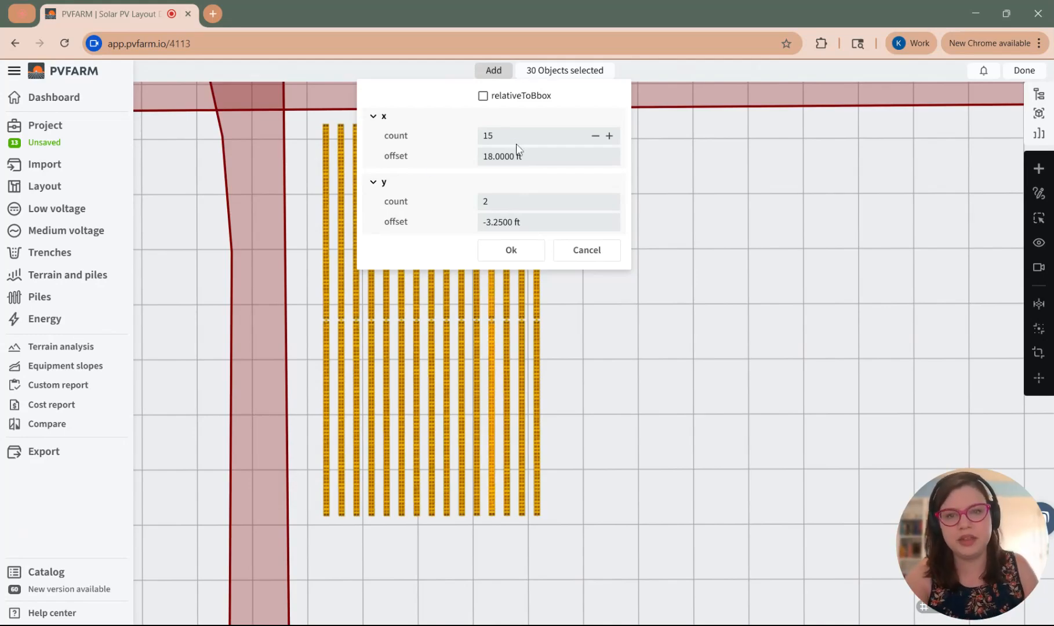
Reduce the array's y count to 1, leaving a single row of trackers
left_click_drag(582, 203, 565, 204)
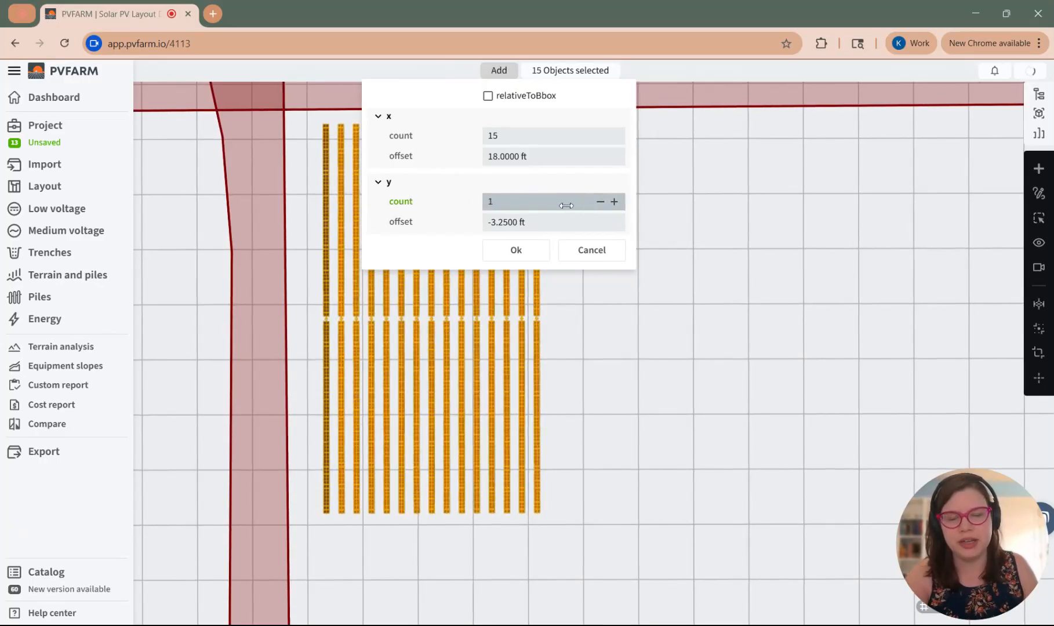
middle_click_drag(326, 457, 145, 446)
middle_click_drag(339, 401, 417, 428)
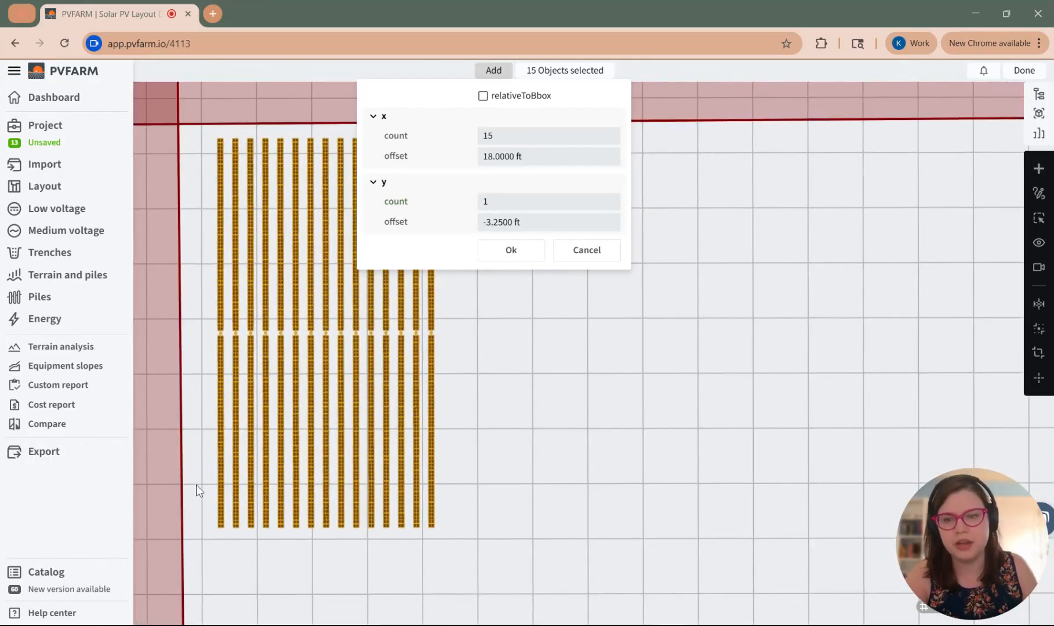
scroll(181, 562, "up", 2)
scroll(183, 562, "up", 1)
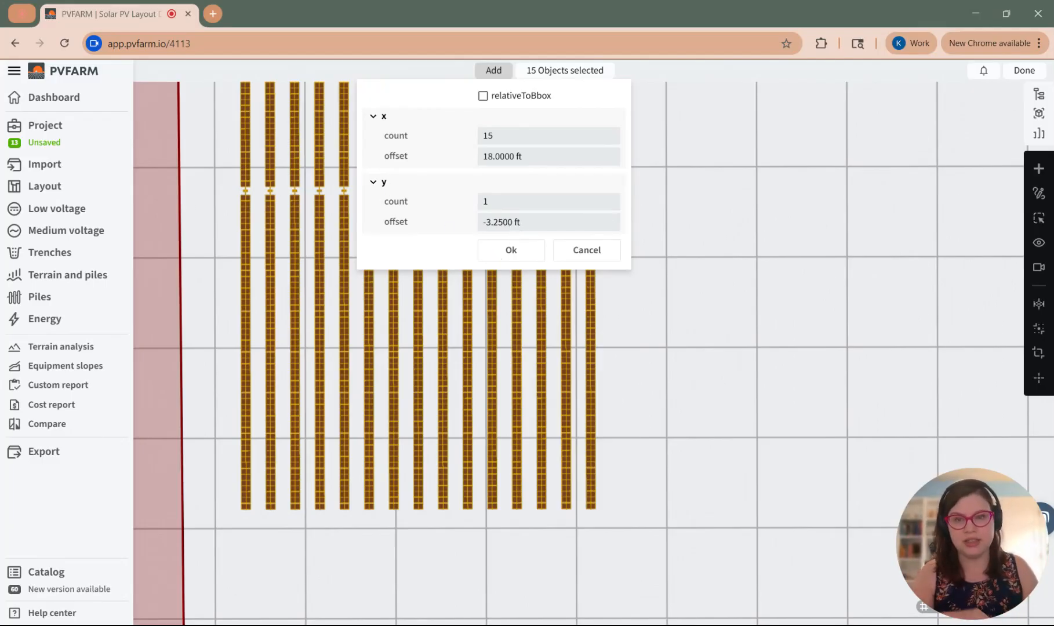
Turn the relativeToBbox option back on and check the clear spacing between tracker columns
left_click(542, 222)
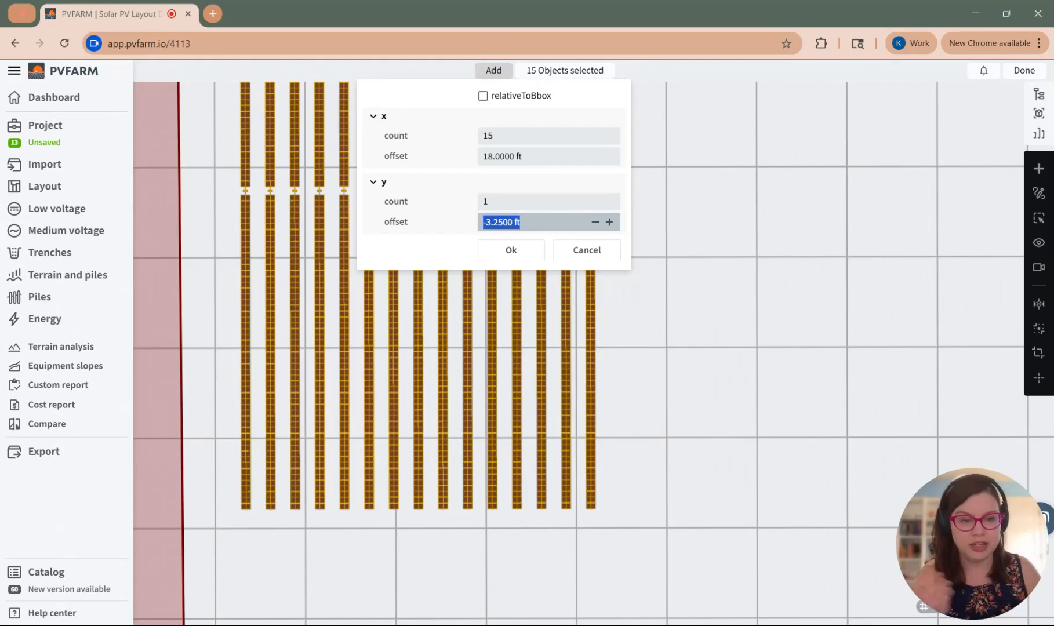
left_click(483, 97)
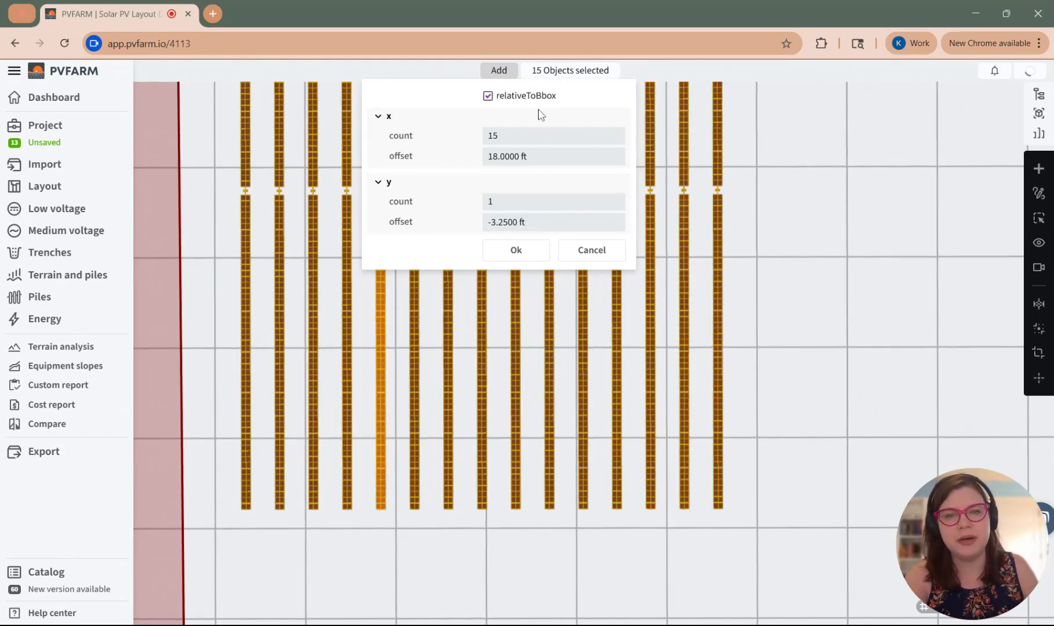
scroll(293, 198, "up", 5)
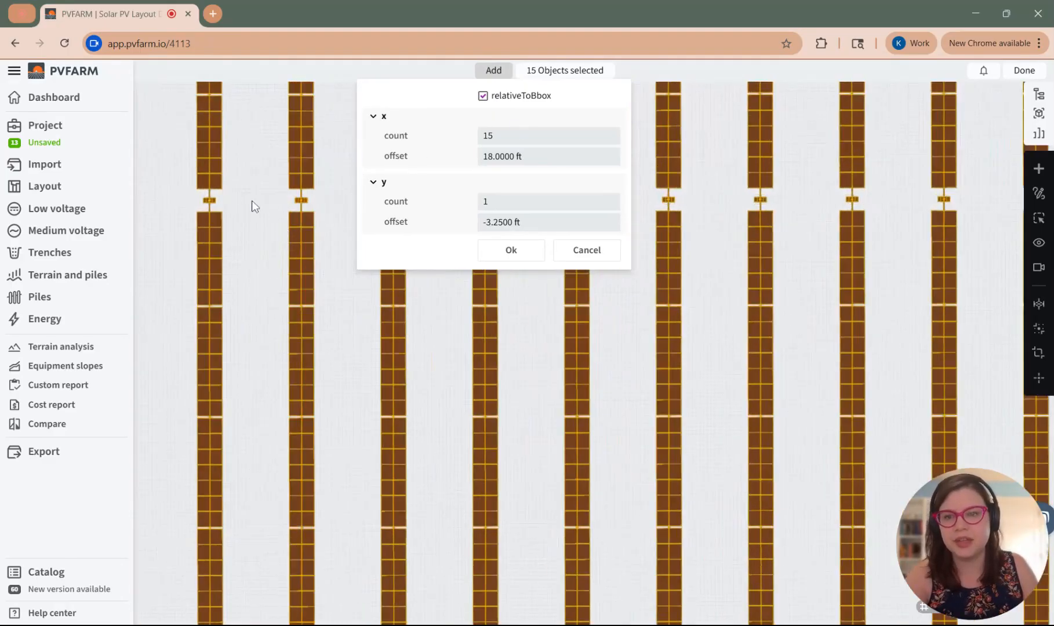
scroll(219, 238, "up", 3)
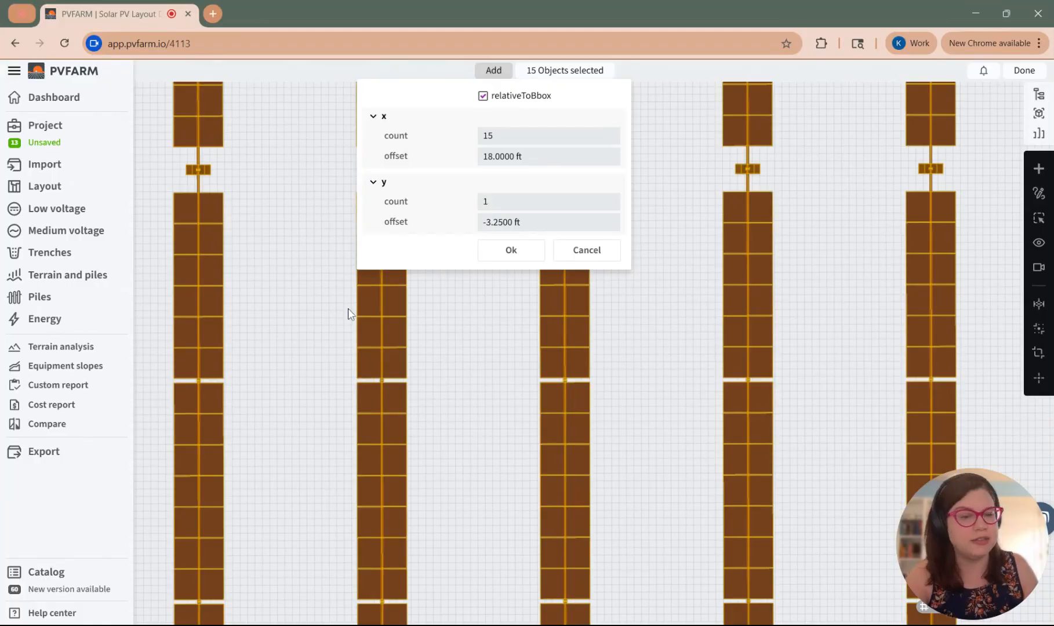
Set the array's y count to 2, raise its x count well above 15, and create the array
scroll(348, 313, "down", 5)
scroll(560, 483, "down", 5)
left_click_drag(506, 203, 513, 203)
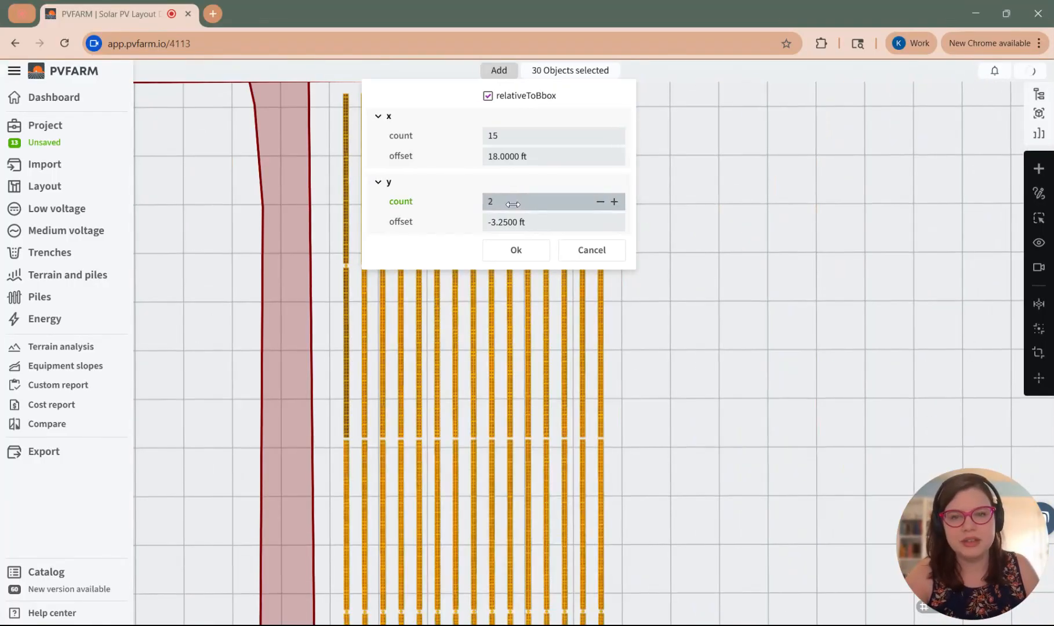
scroll(440, 382, "down", 2)
left_click_drag(507, 135, 668, 145)
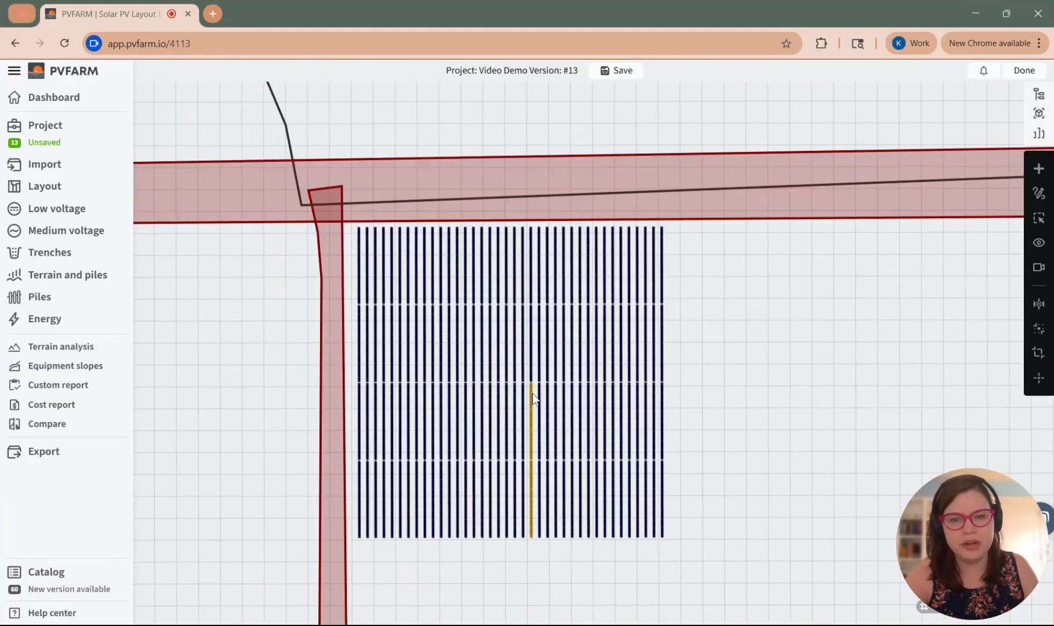
Check the finished tracker block, and undo the array so only the original tracker remains
scroll(562, 437, "up", 3)
middle_click_drag(560, 444, 571, 382)
scroll(560, 384, "down", 2)
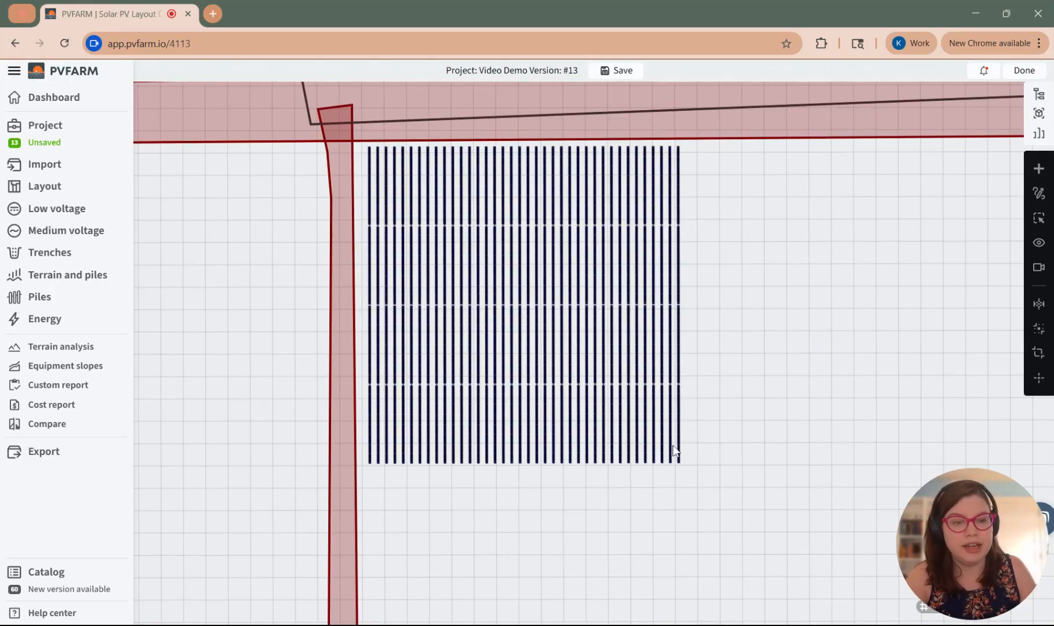
scroll(598, 275, "down", 1)
scroll(677, 347, "up", 3)
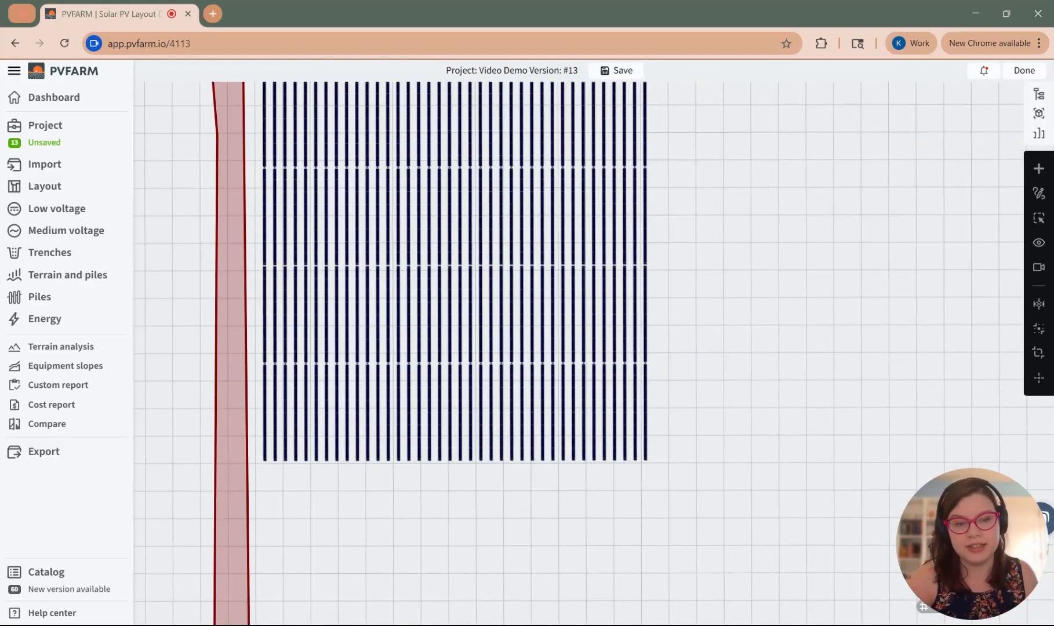
scroll(419, 217, "down", 1)
key("ctrl+z")
middle_click_drag(416, 224, 401, 305)
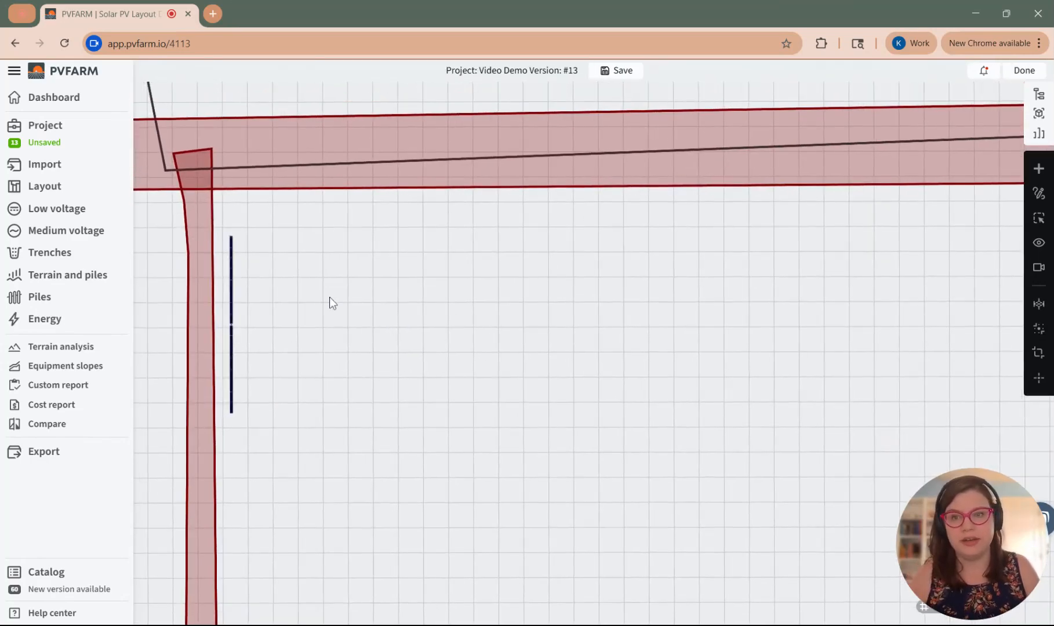
Draw a straight road along the lower edge of the horizontal exclusion zone, from the vertical zone to the site's east boundary
left_click(1039, 171)
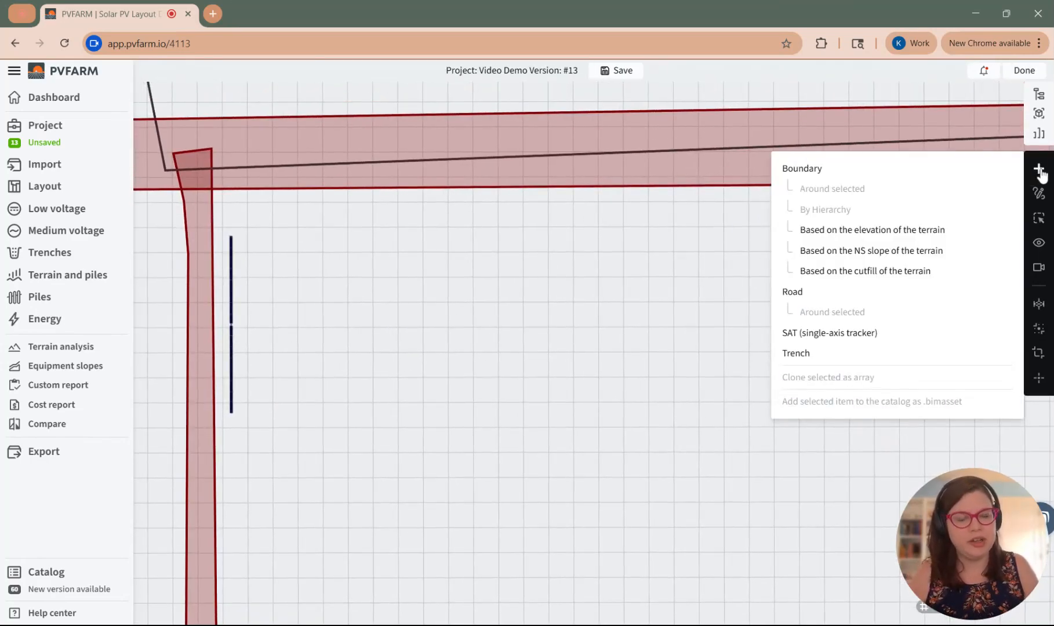
left_click(824, 291)
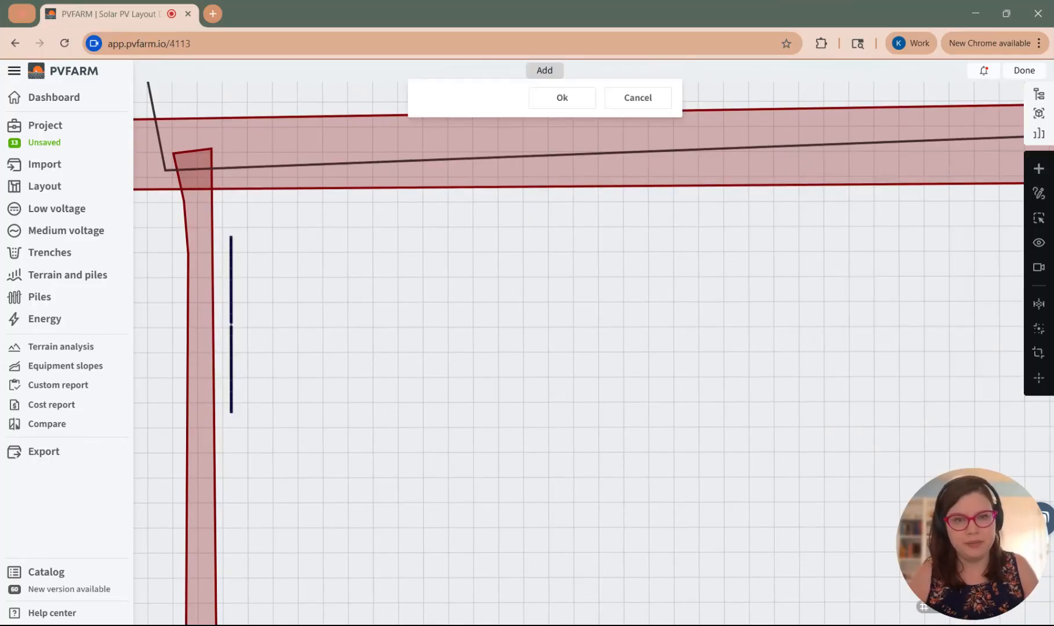
scroll(219, 199, "up", 3)
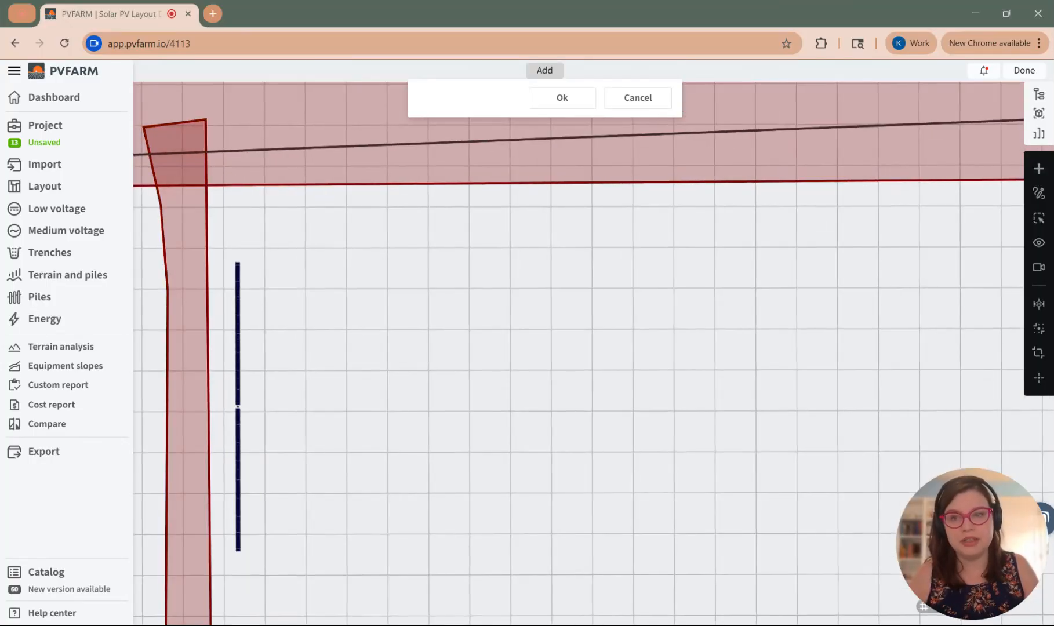
left_click(212, 193)
middle_click_drag(332, 302, 410, 280)
scroll(511, 261, "down", 8)
middle_click_drag(603, 267, 349, 243)
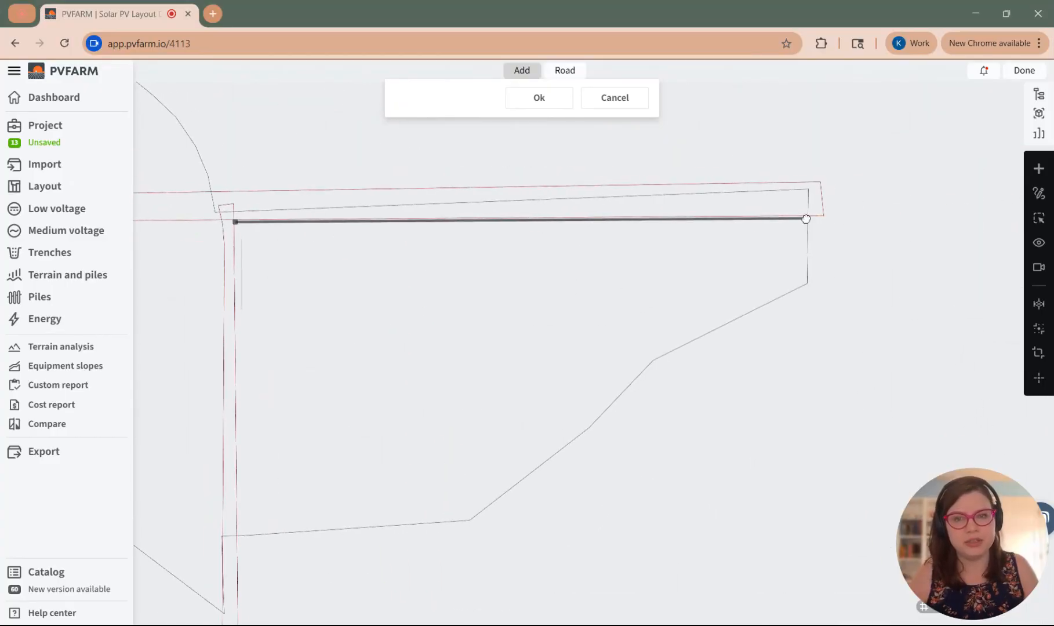
Align both road ends parallel to the boundary's upper edge and place the finished road just above the tracker
scroll(807, 219, "up", 2)
middle_click_drag(566, 247, 627, 235)
scroll(628, 235, "down", 1)
left_click_drag(856, 211, 857, 185)
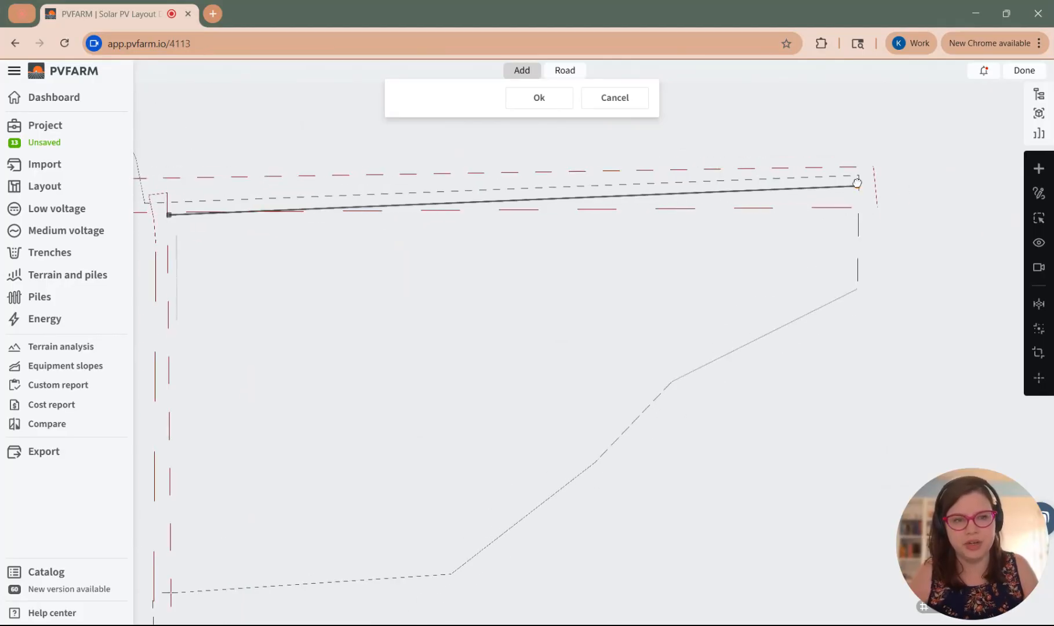
middle_click_drag(386, 243, 528, 266)
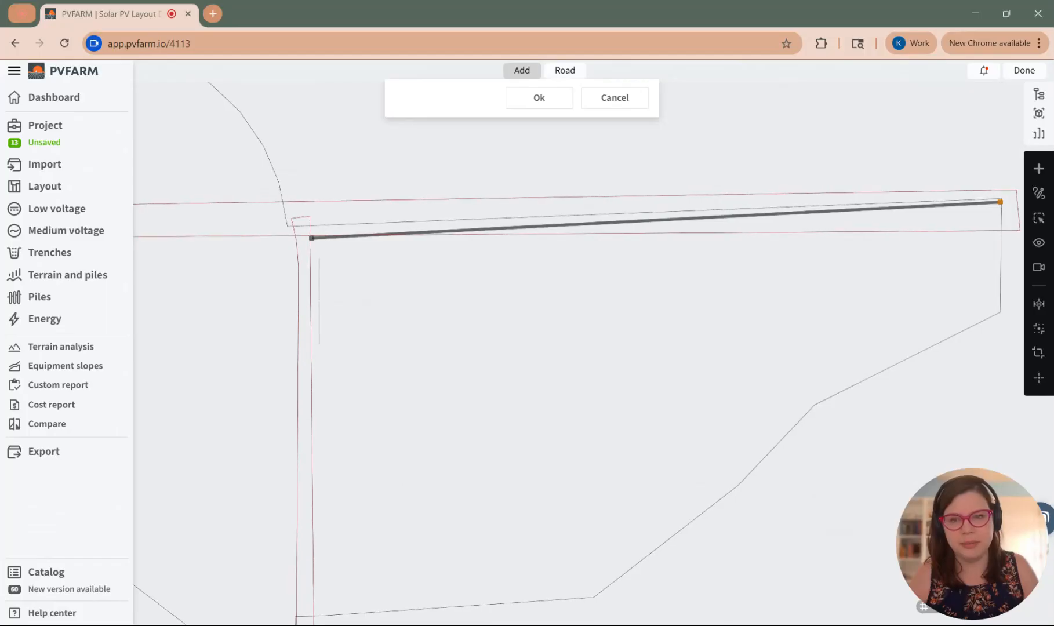
left_click_drag(311, 239, 311, 226)
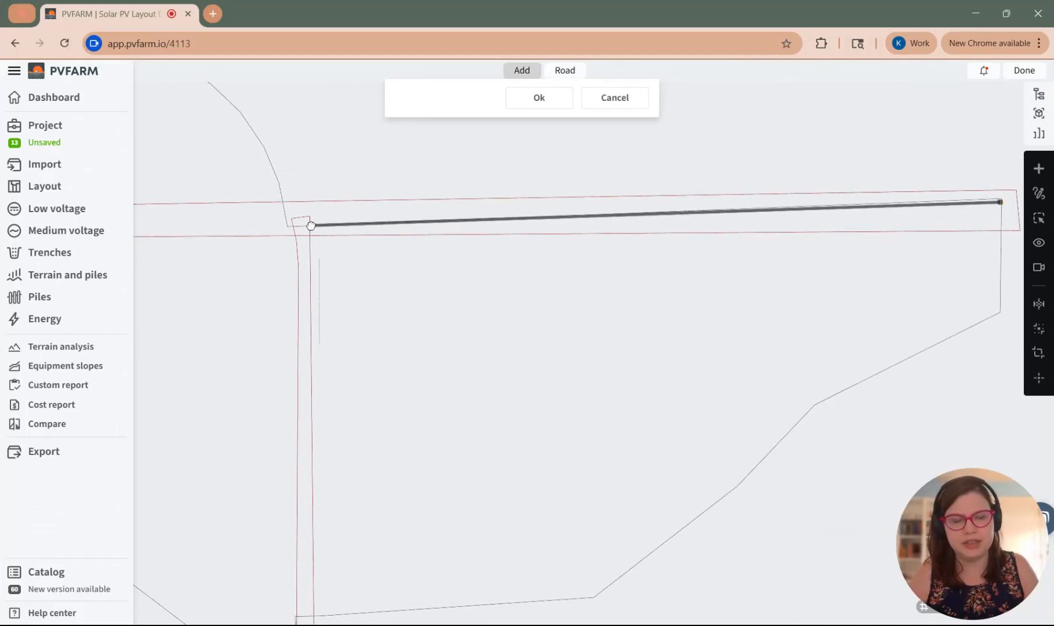
left_click(535, 103)
key("Tab")
key("Escape")
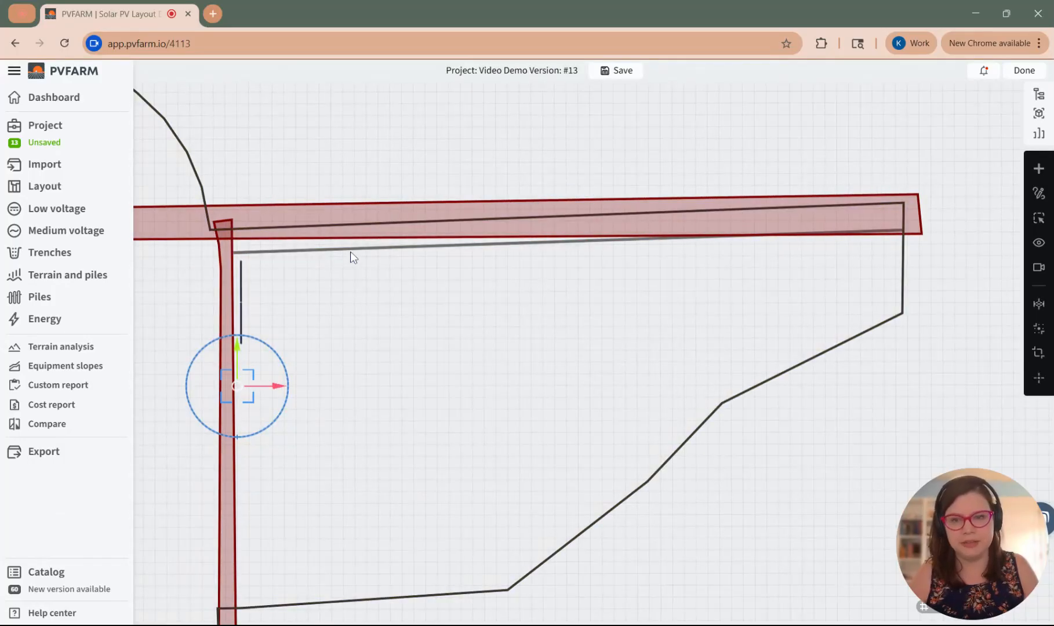
Clone the new road as an array with an x count of 1 and a y count of 4
left_click(349, 250)
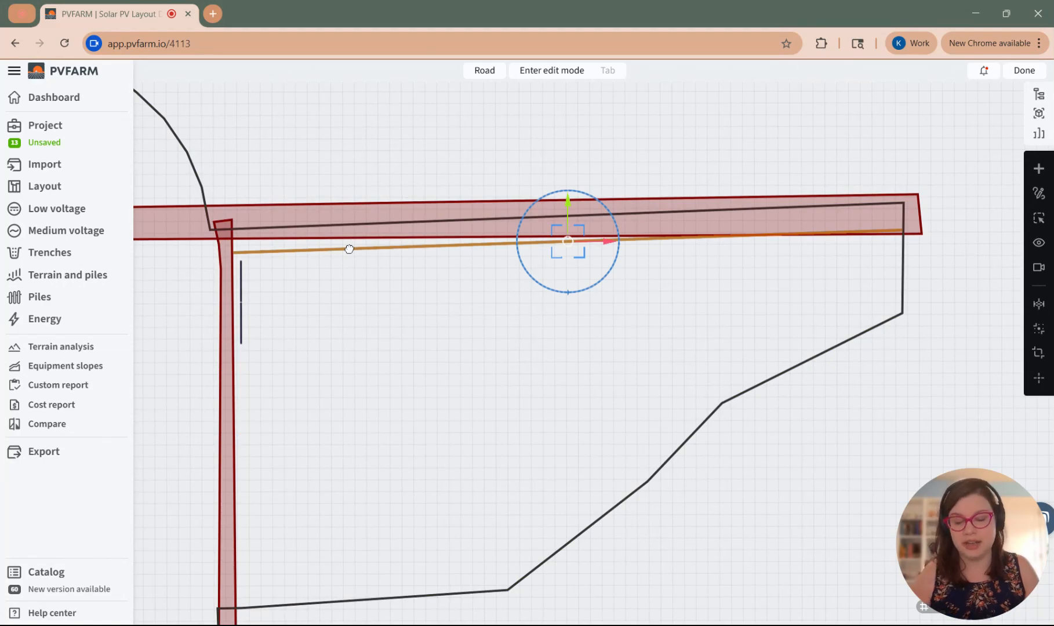
key("Escape")
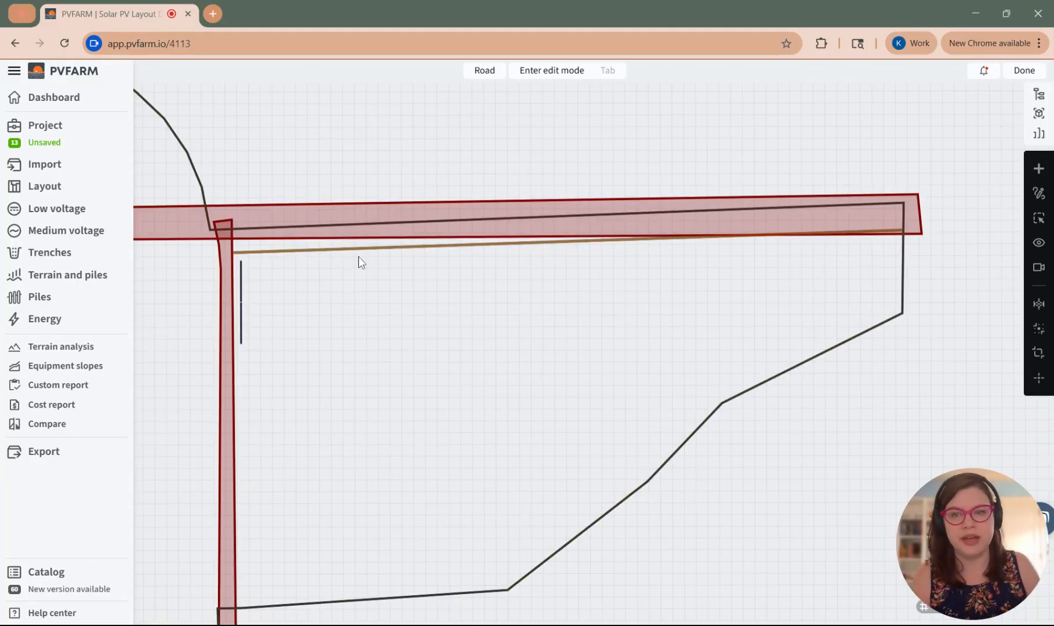
left_click(1039, 168)
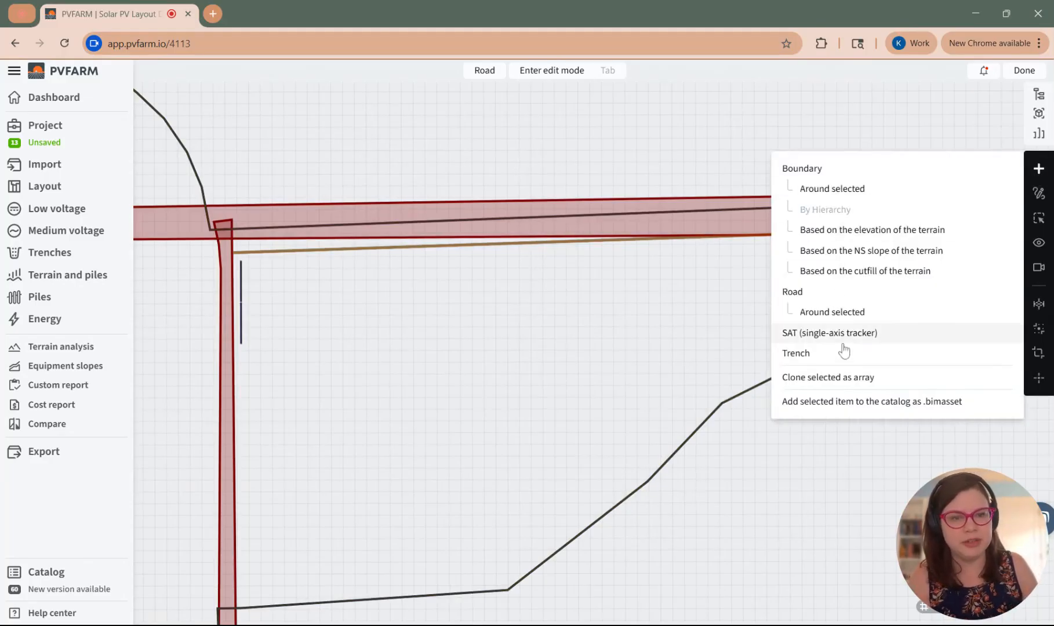
left_click(843, 379)
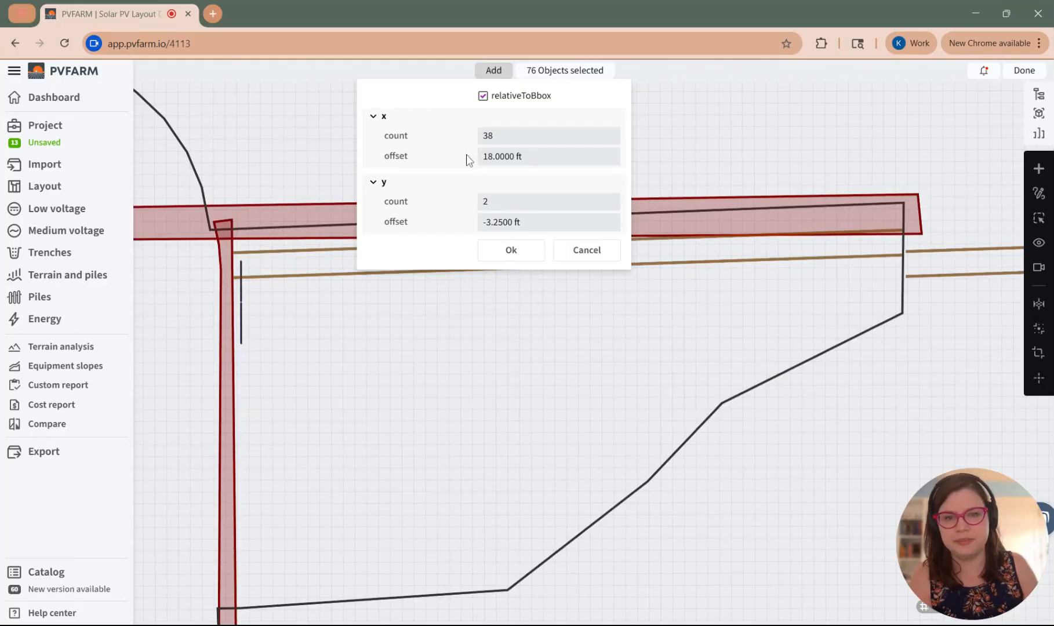
left_click(508, 135)
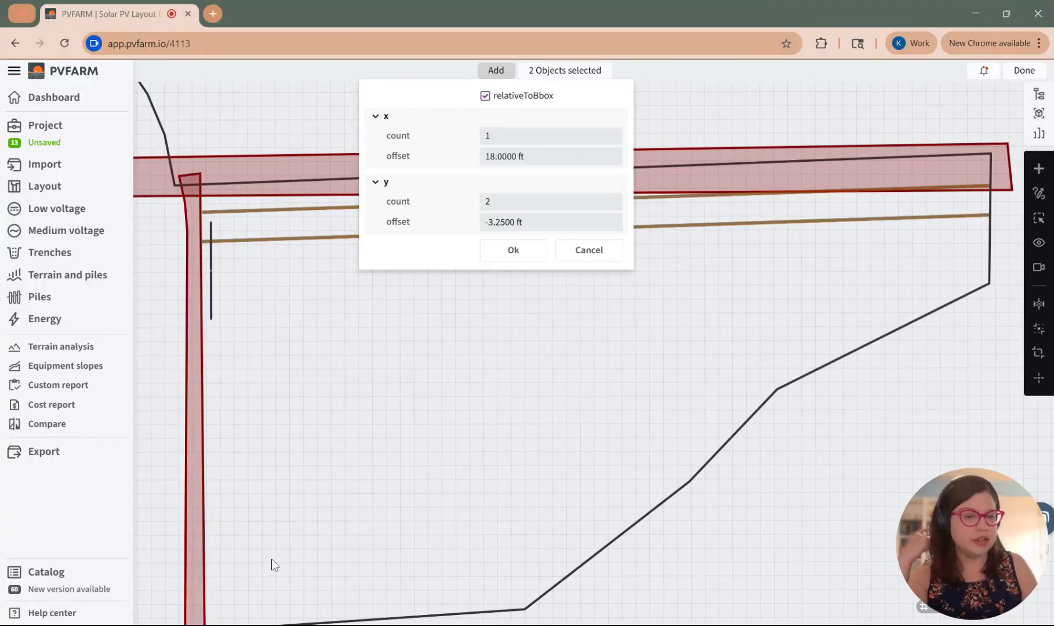
left_click_drag(511, 201, 525, 203)
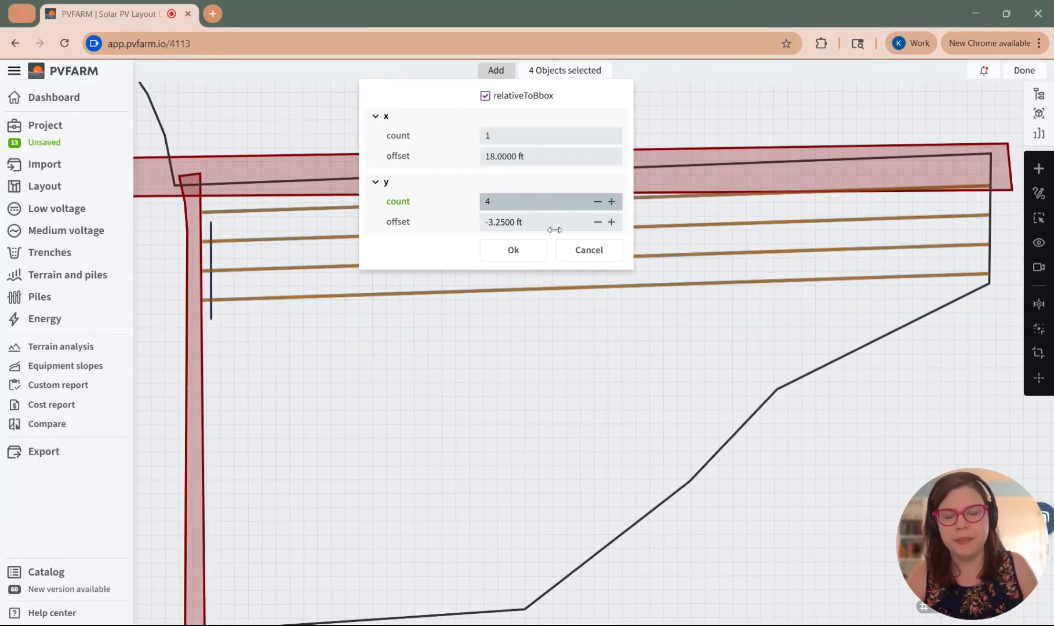
Set the road array's y offset to -400 ft
scroll(220, 218, "up", 5)
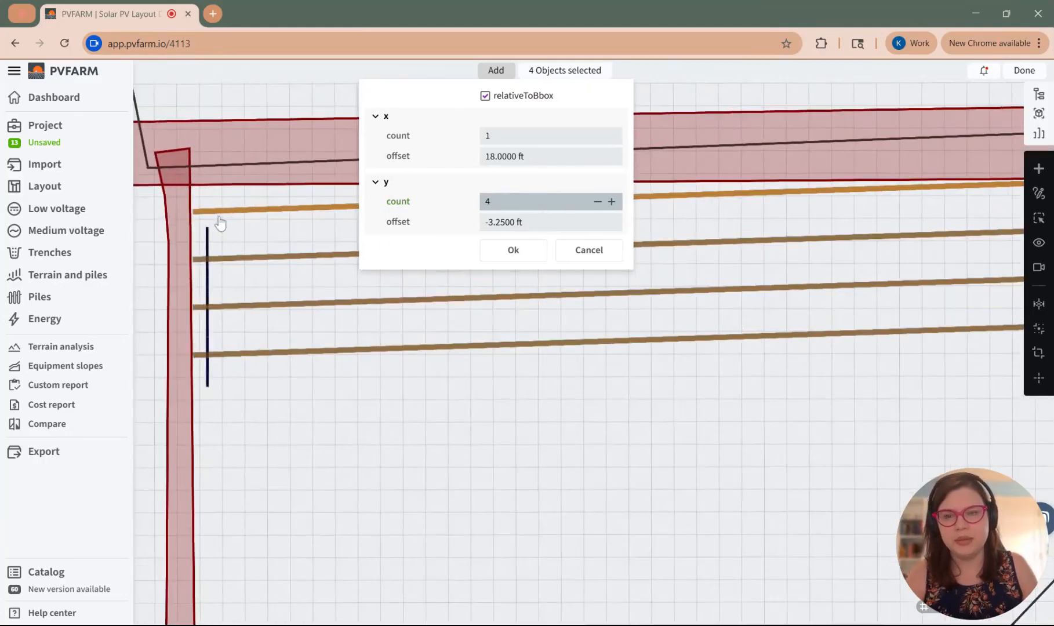
left_click(531, 222)
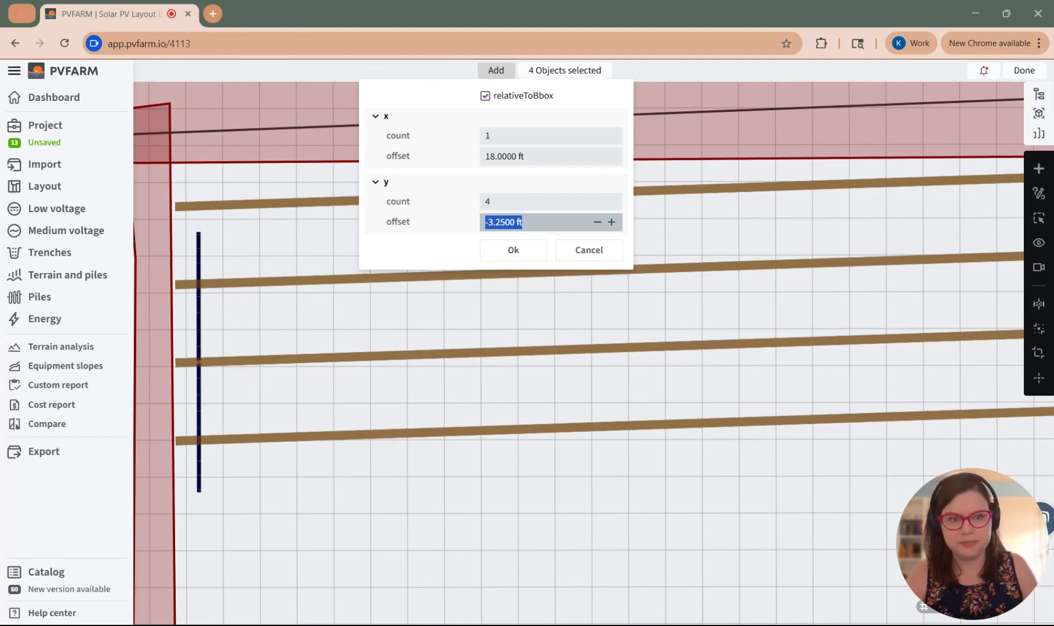
type("-400")
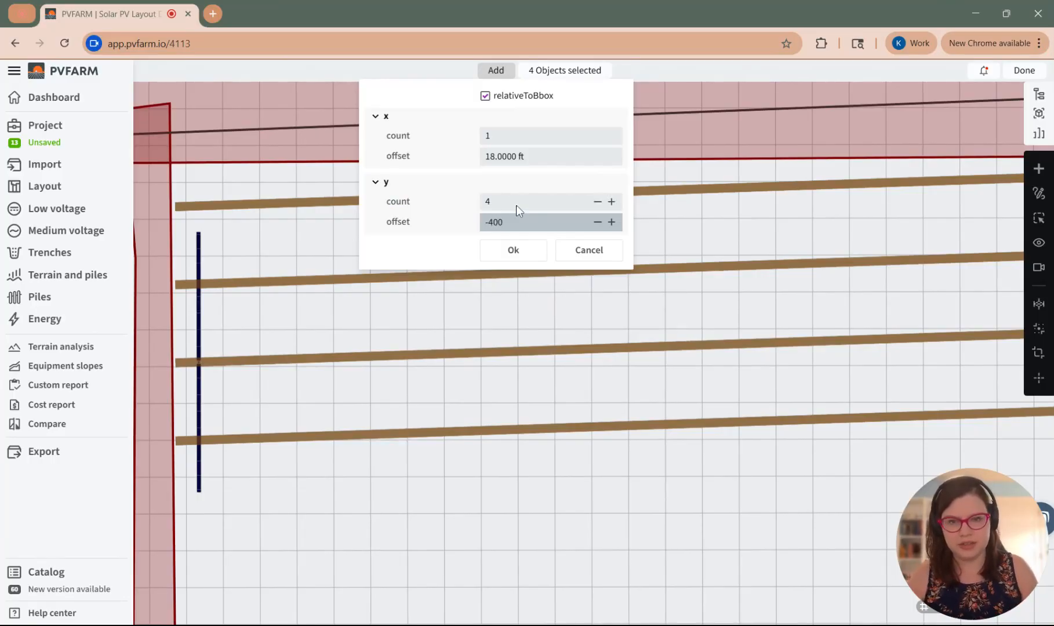
key("Return")
scroll(550, 353, "down", 1)
middle_click_drag(672, 495, 599, 460)
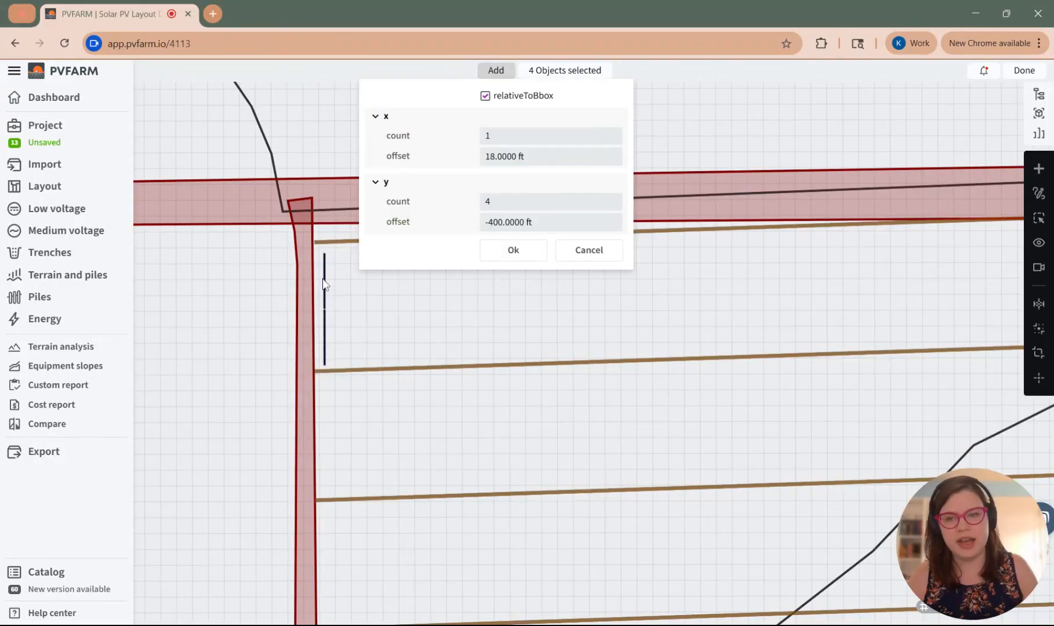
Set the road array's y offset to -800 ft, reduce its y count to 3, and create the array
left_click(541, 227)
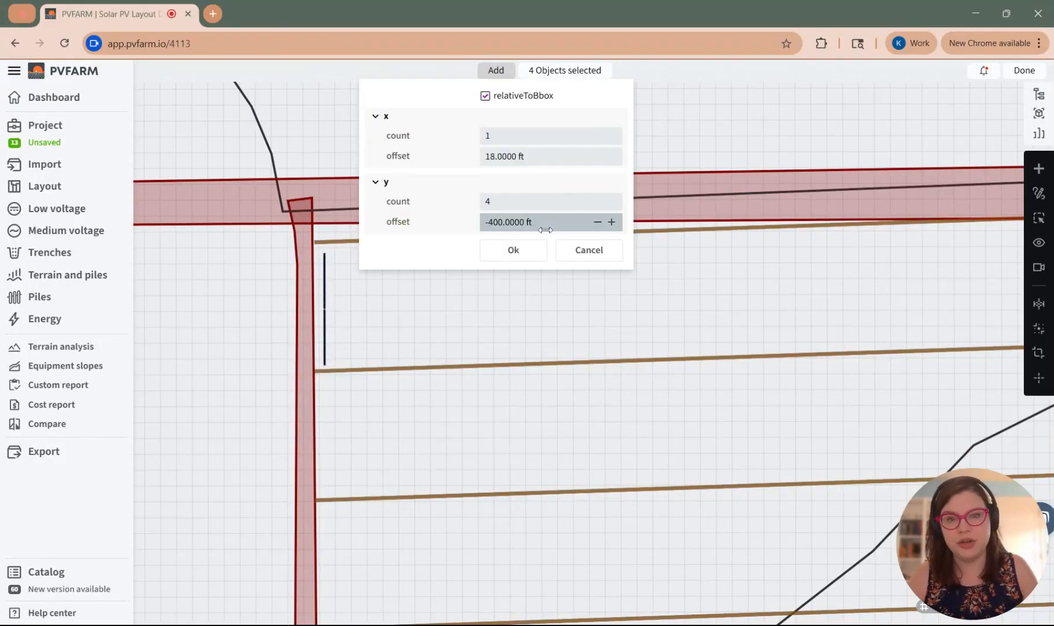
key("ctrl+a")
type("-")
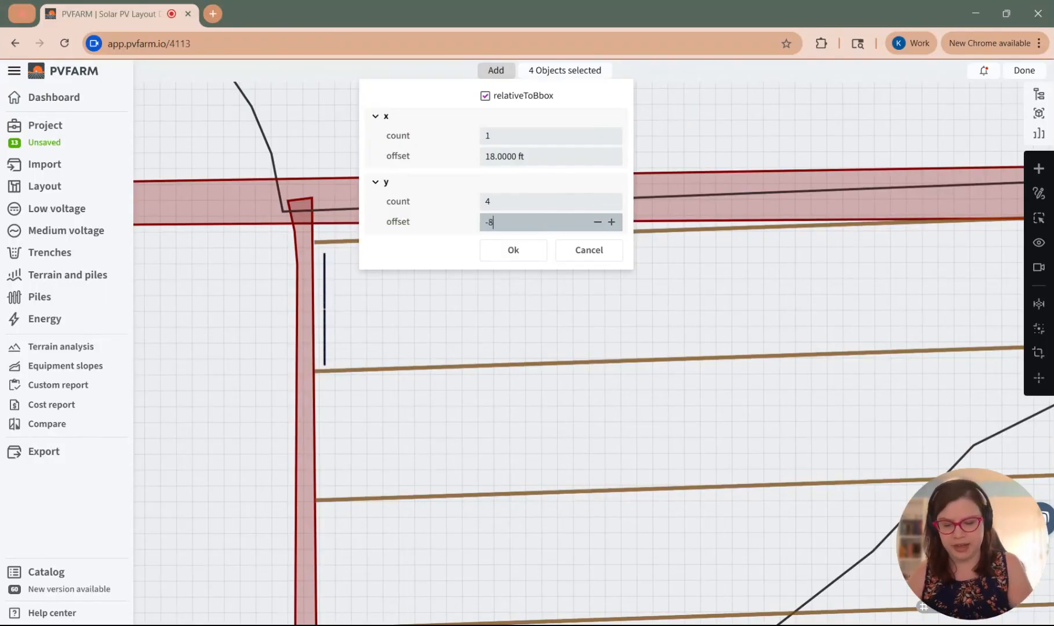
type("800")
key("Return")
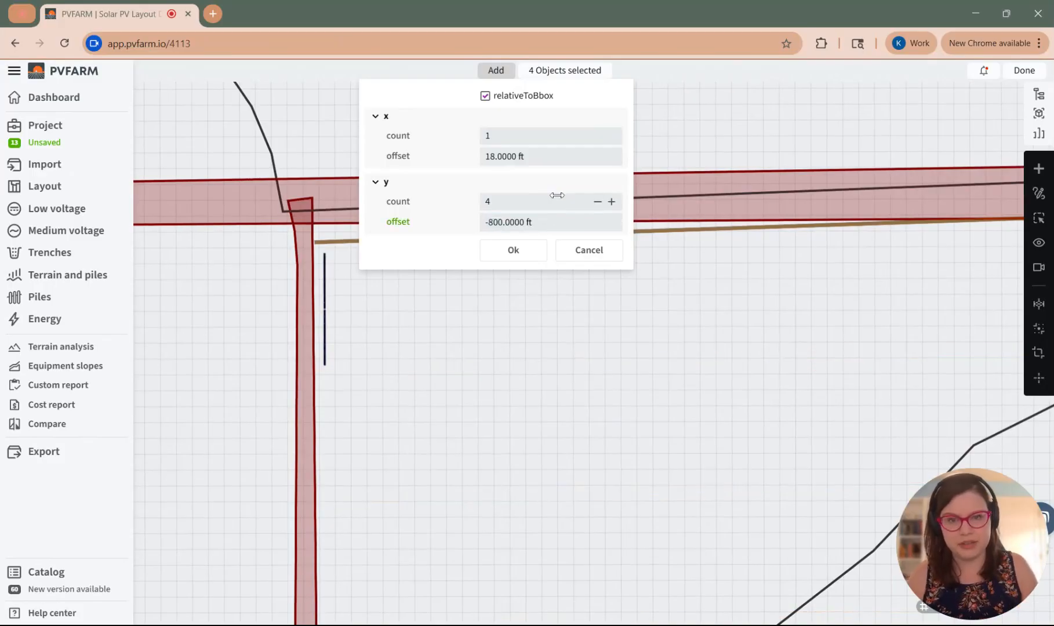
scroll(385, 297, "down", 2)
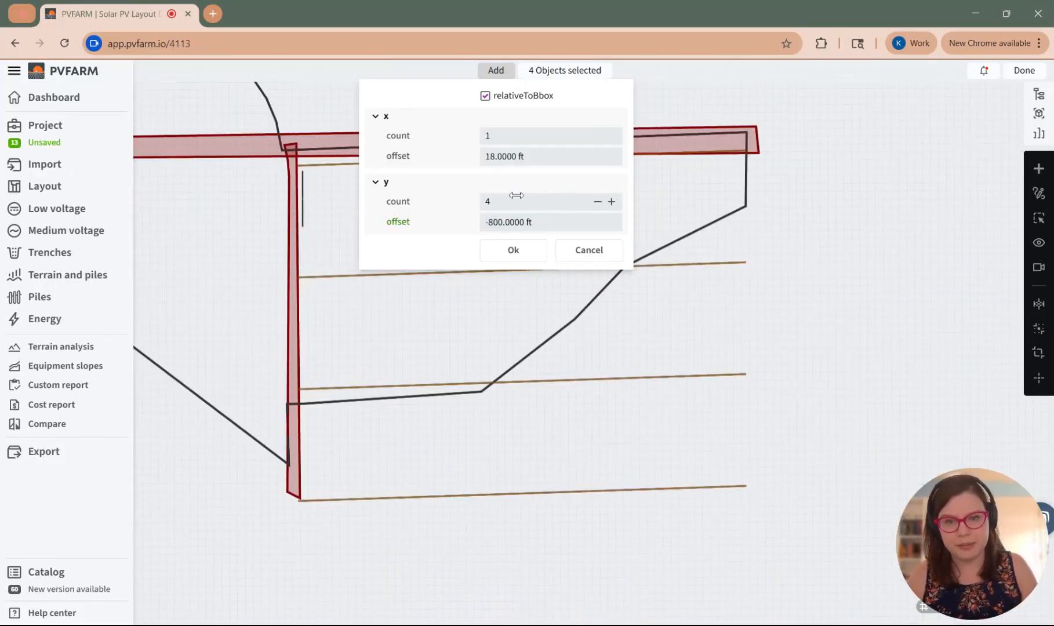
scroll(539, 200, "down", 1)
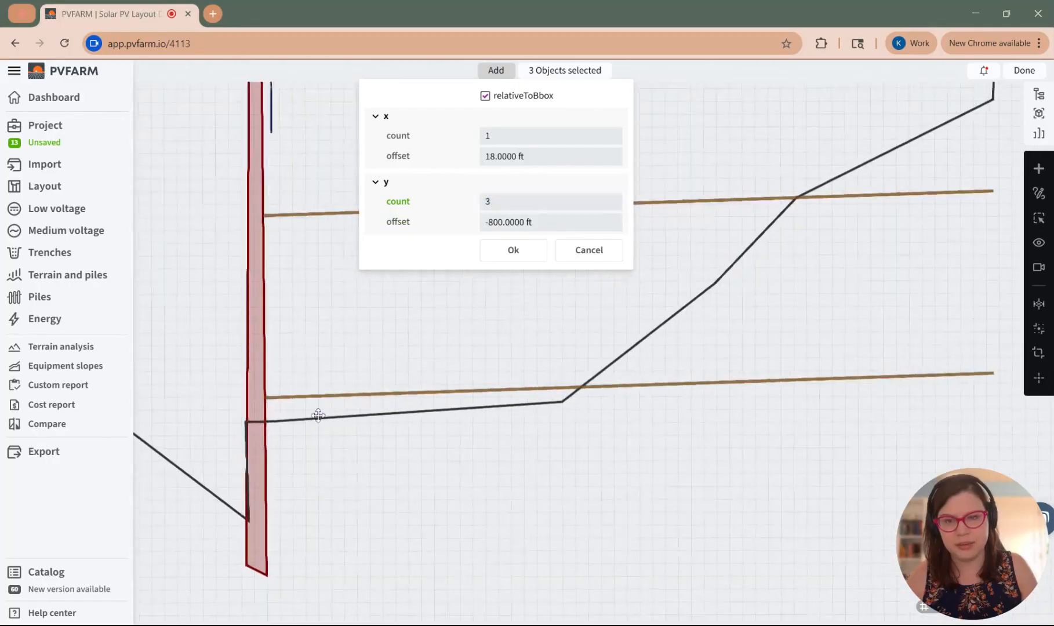
left_click(528, 253)
Shorten the middle road by moving its east end point back to the site boundary
middle_click_drag(387, 287, 392, 369)
scroll(392, 370, "down", 2)
left_click(493, 317)
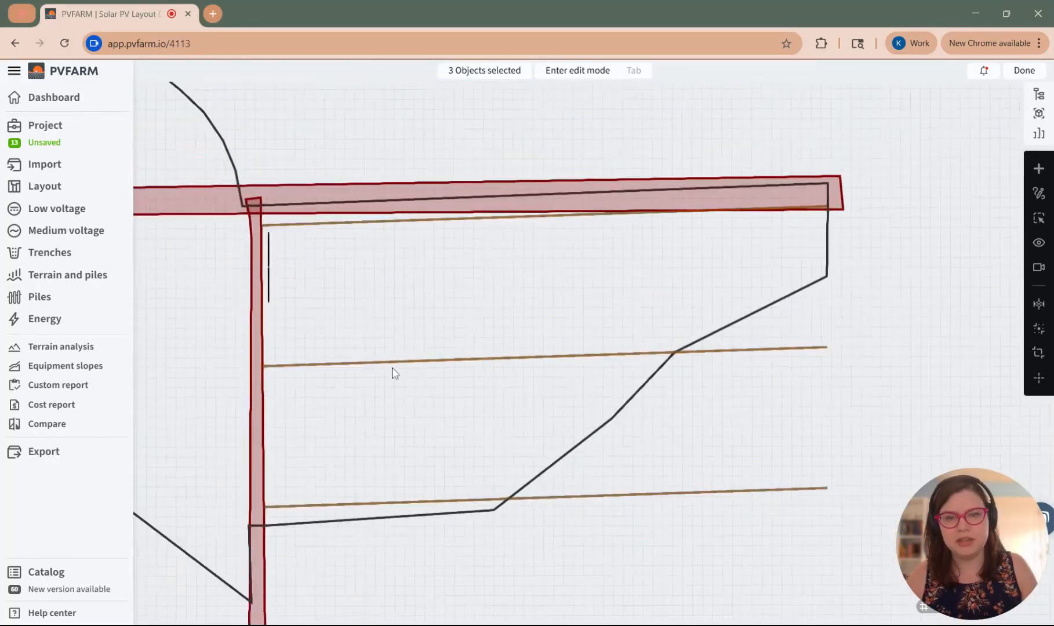
left_click(549, 357)
key("Tab")
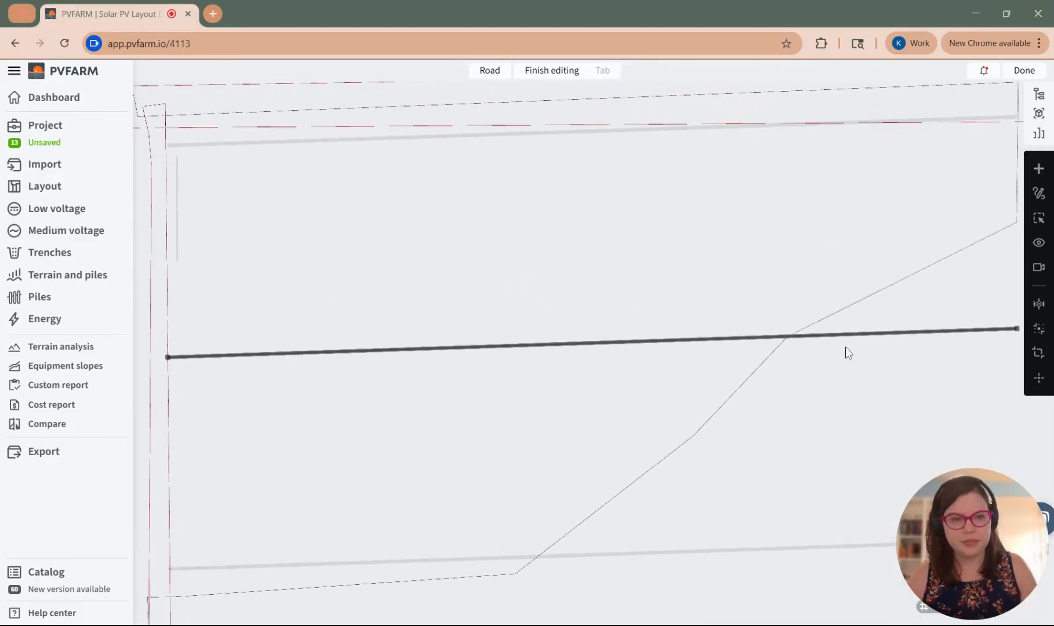
left_click(837, 337)
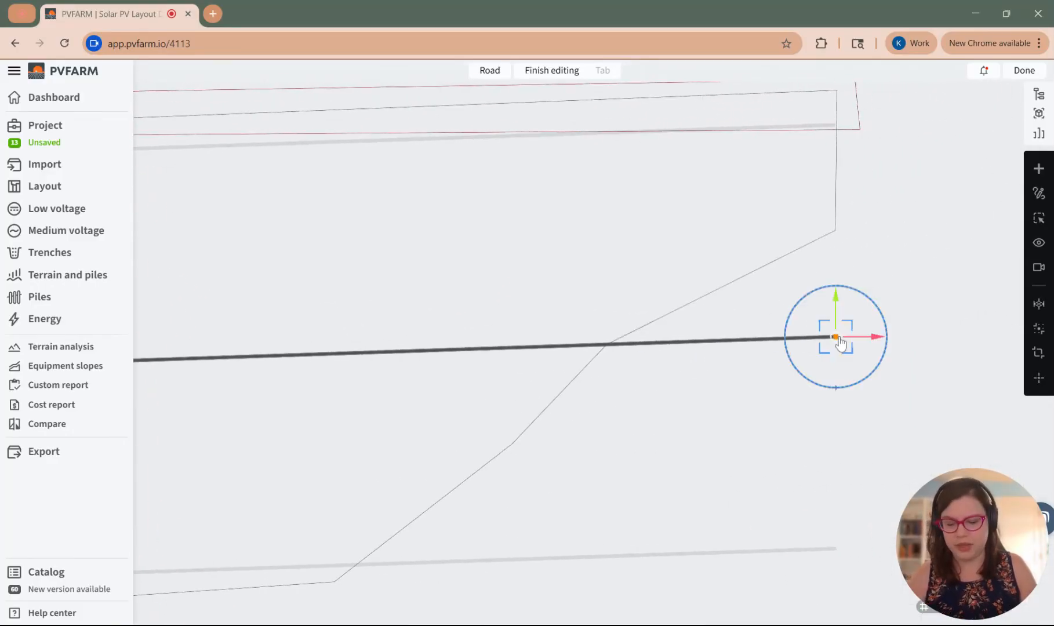
left_click_drag(863, 336, 615, 340)
key("Tab")
Shorten the lowest road so its east end point meets the site boundary, and clear the selection
scroll(638, 419, "down", 3)
left_click(647, 495)
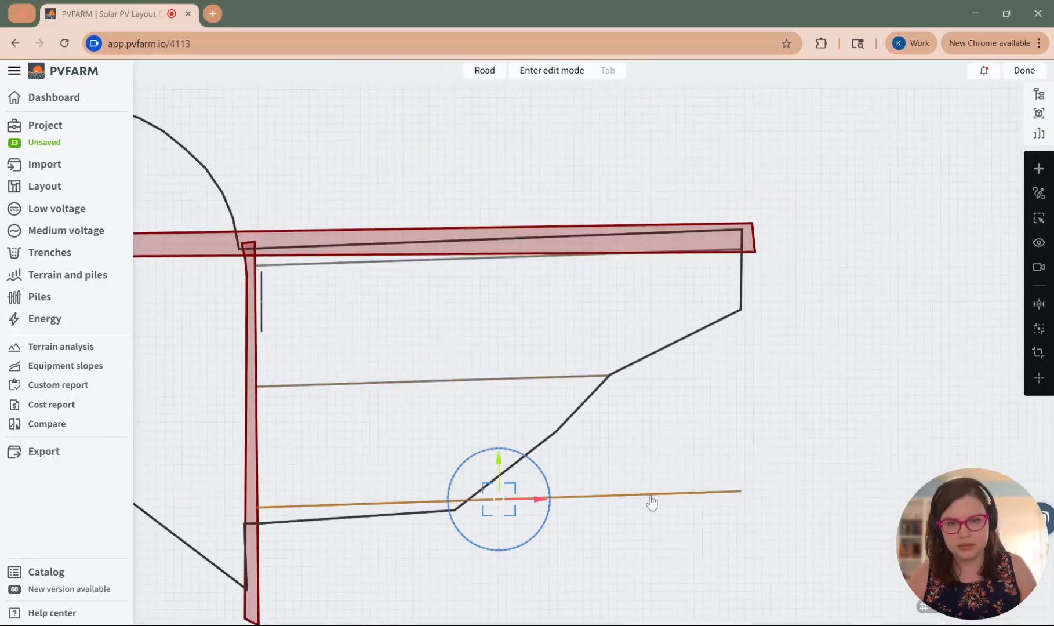
key("Tab")
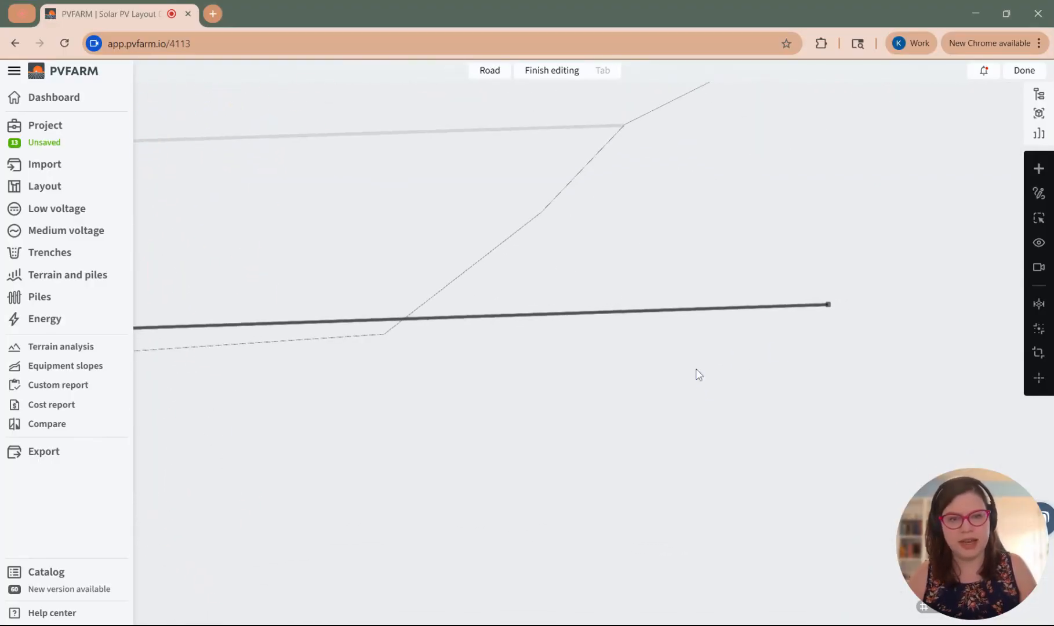
left_click(829, 304)
left_click_drag(850, 304, 412, 301)
scroll(436, 426, "down", 4)
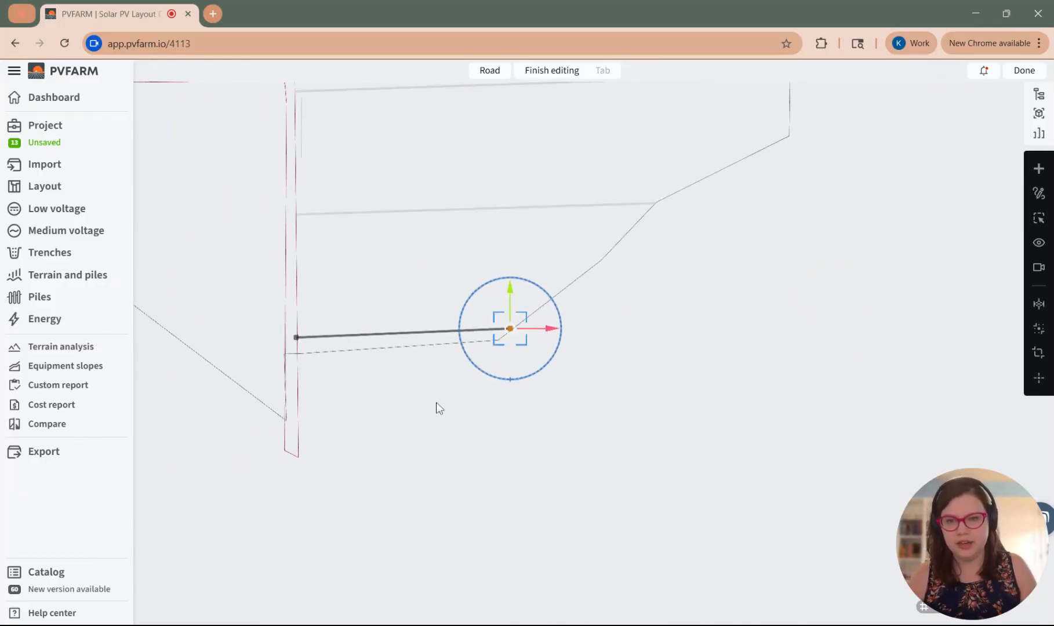
key("Tab")
left_click(516, 278)
scroll(525, 302, "down", 3)
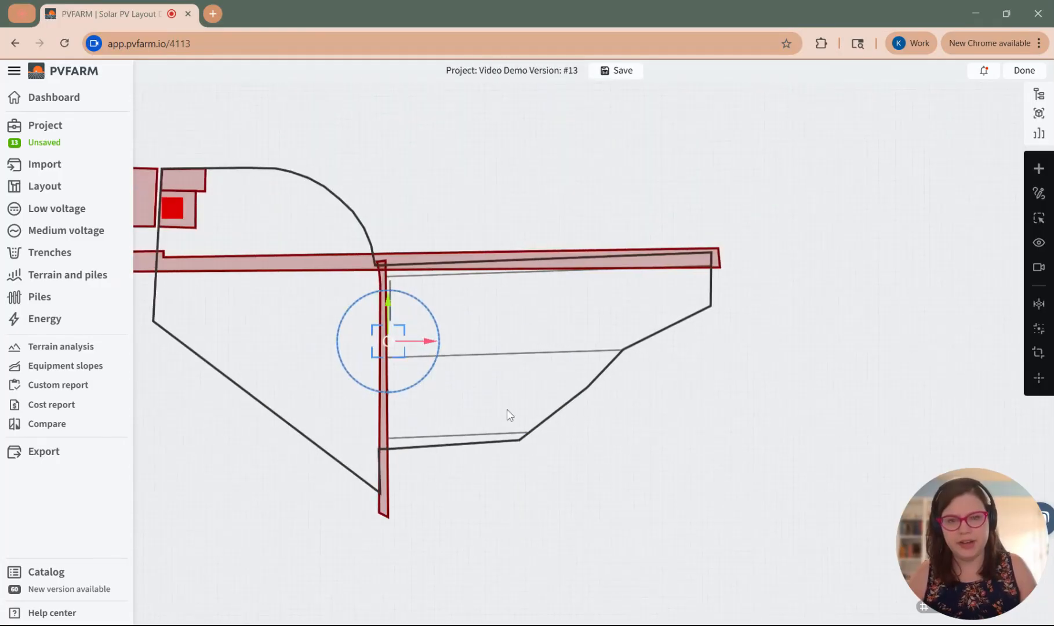
left_click(484, 390)
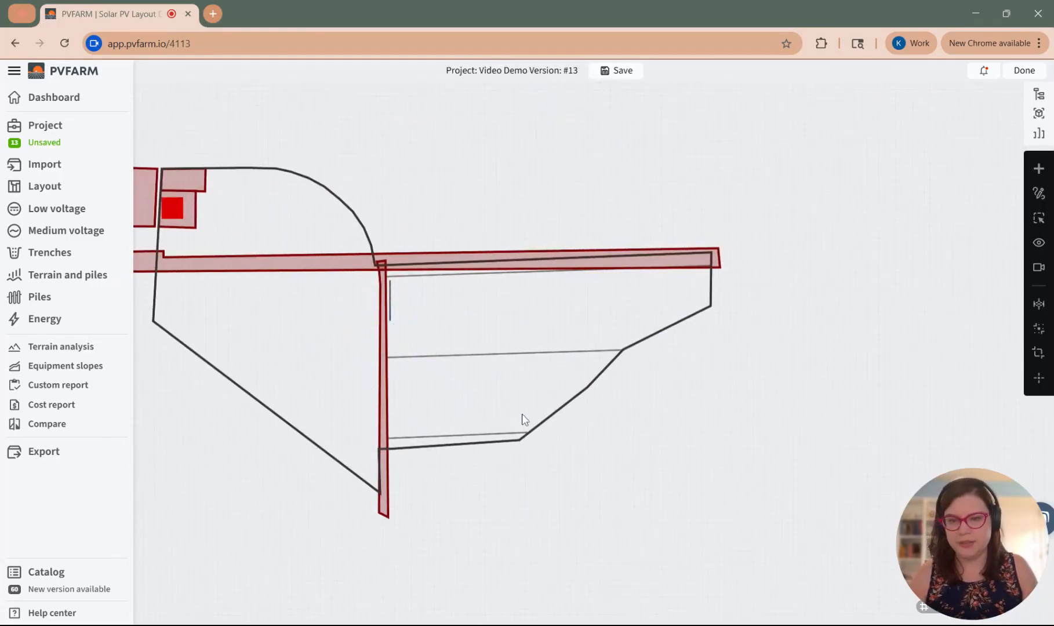
Generate the layout with solar arrays enabled alongside roadside-skid blocking, and inspect the blocks between the three roads
scroll(520, 421, "up", 2)
left_click(51, 191)
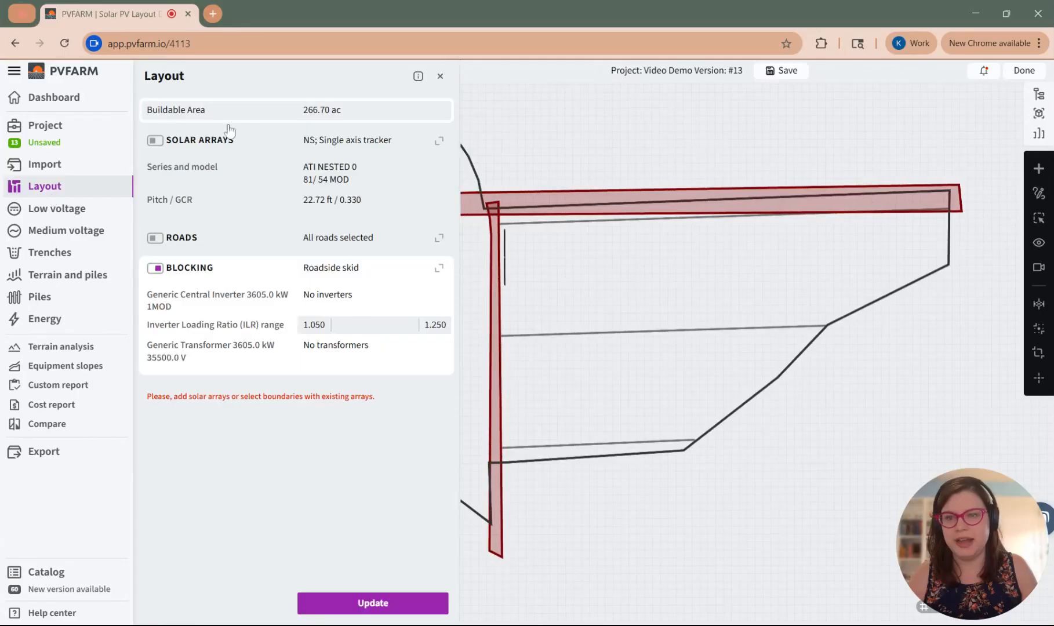
left_click(156, 141)
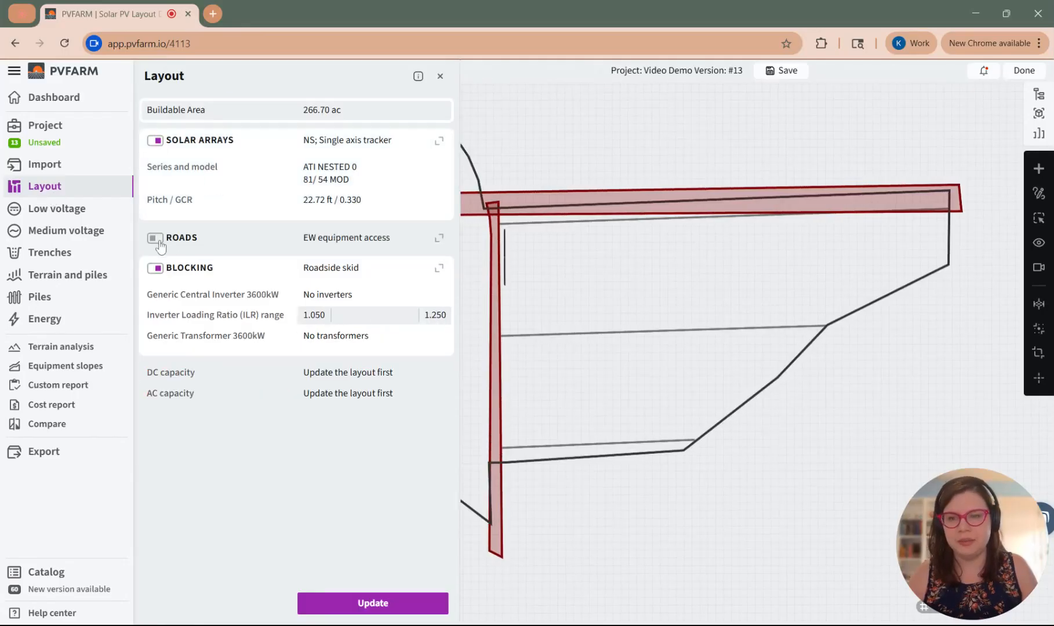
middle_click_drag(571, 314, 590, 297)
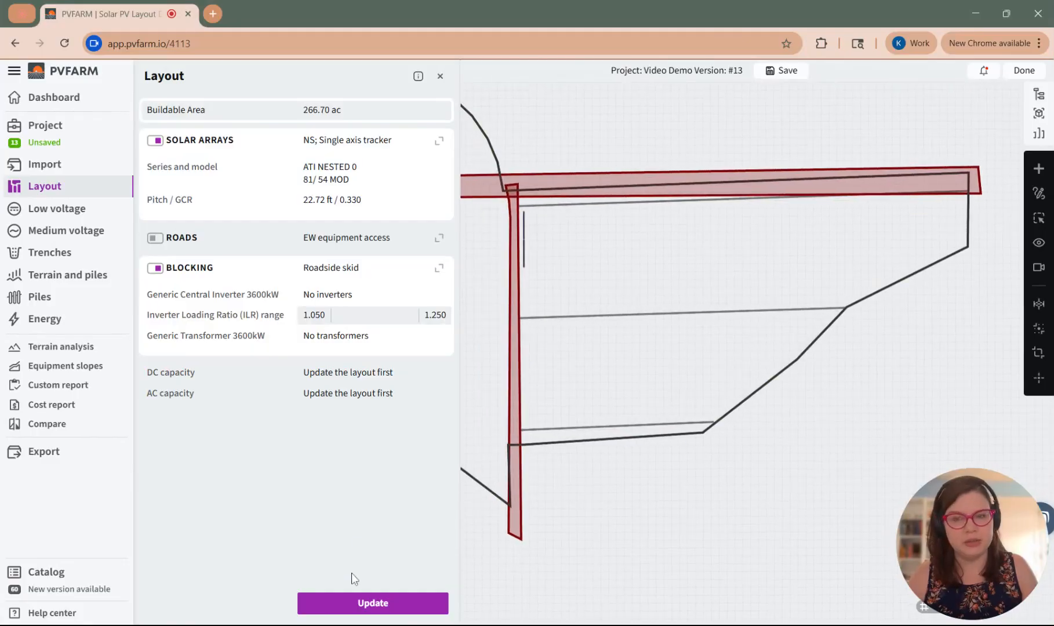
left_click(353, 601)
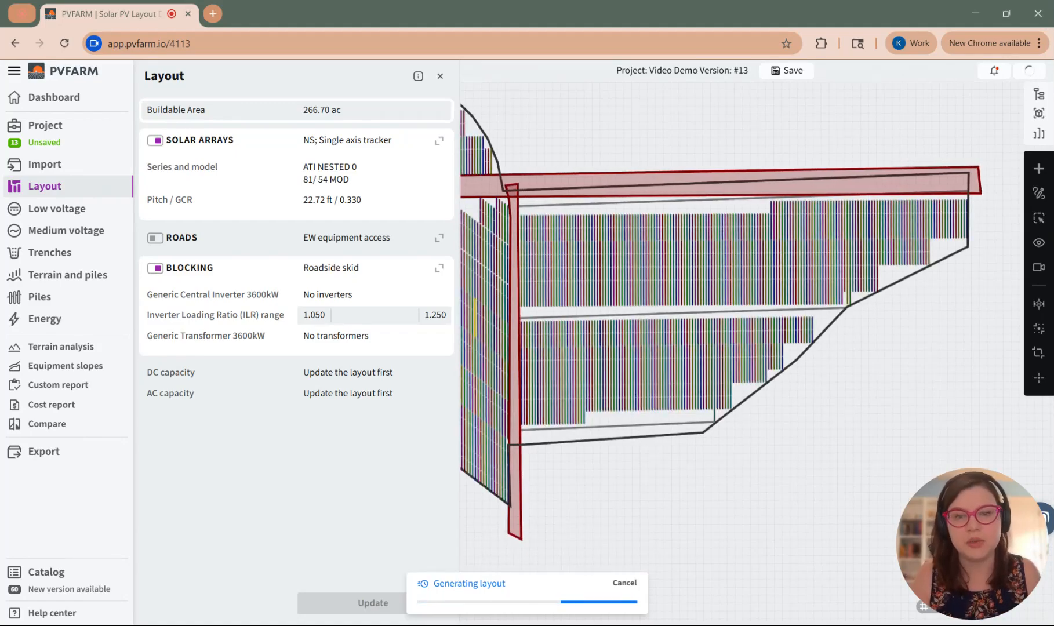
left_click(440, 76)
scroll(543, 236, "up", 4)
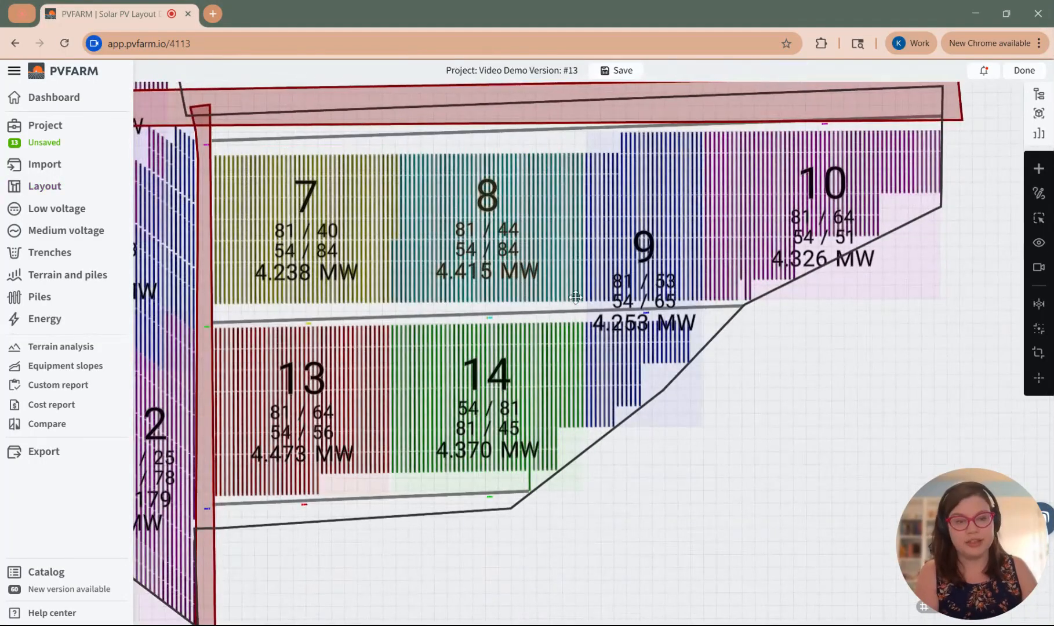
middle_click_drag(519, 280, 583, 299)
scroll(583, 304, "up", 1)
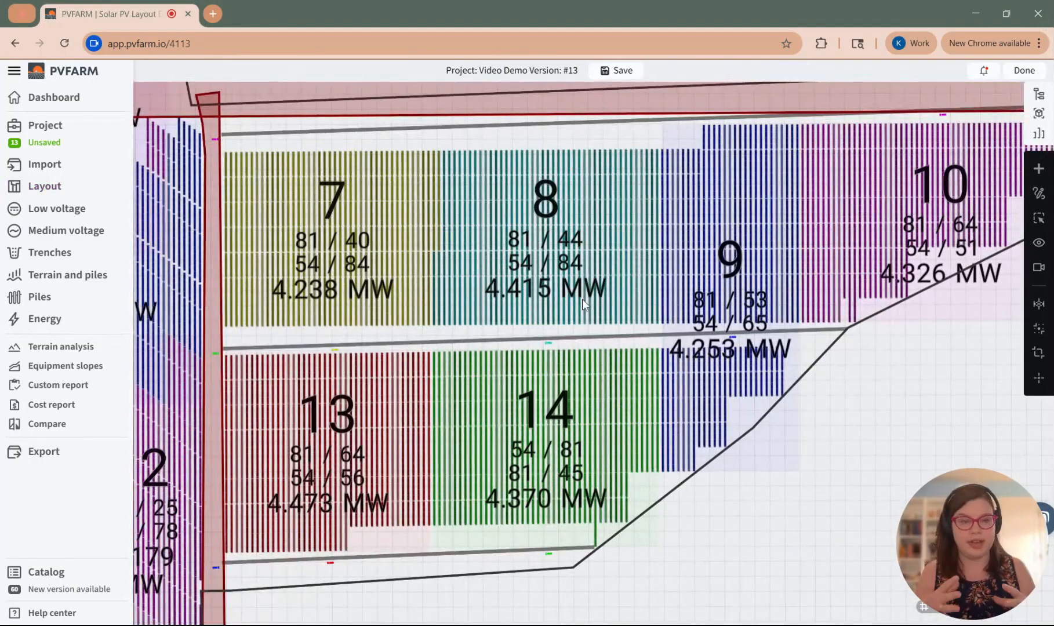